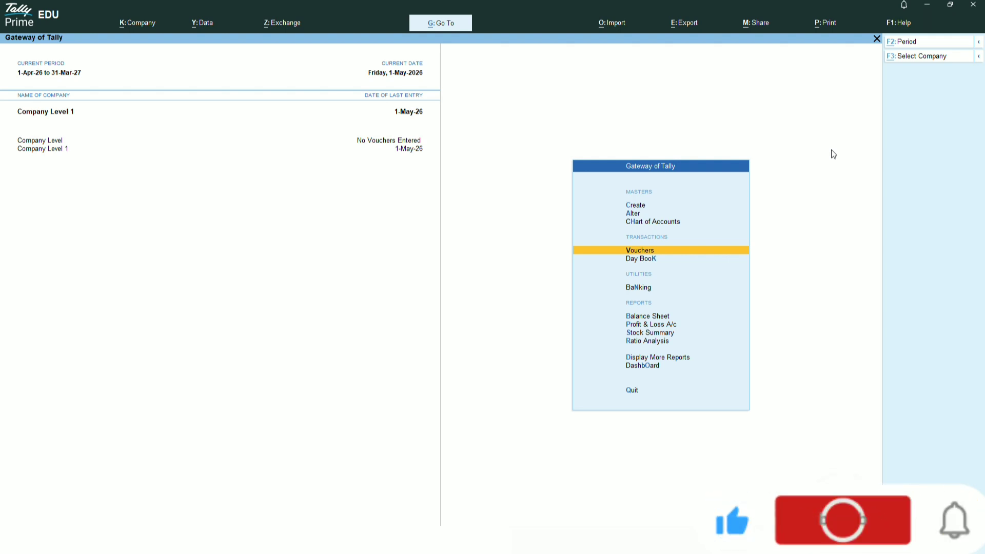
# - Open the company's GST Rate and Other Details from the company features by enabling Set/Alter Company GST Rate and Other Details
pyautogui.press('Up')
pyautogui.press('Up')
pyautogui.press('Up')
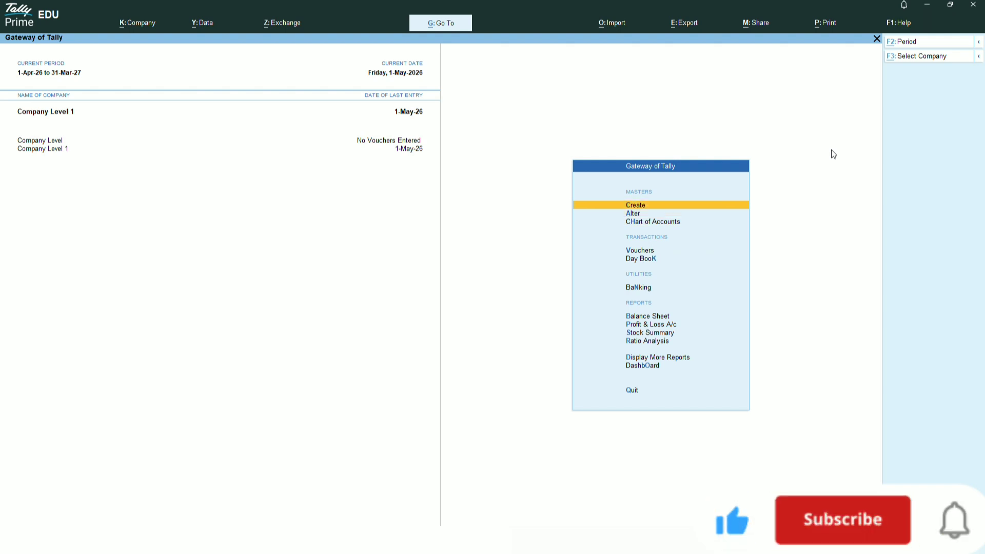
pyautogui.press('Return')
pyautogui.press('Return')
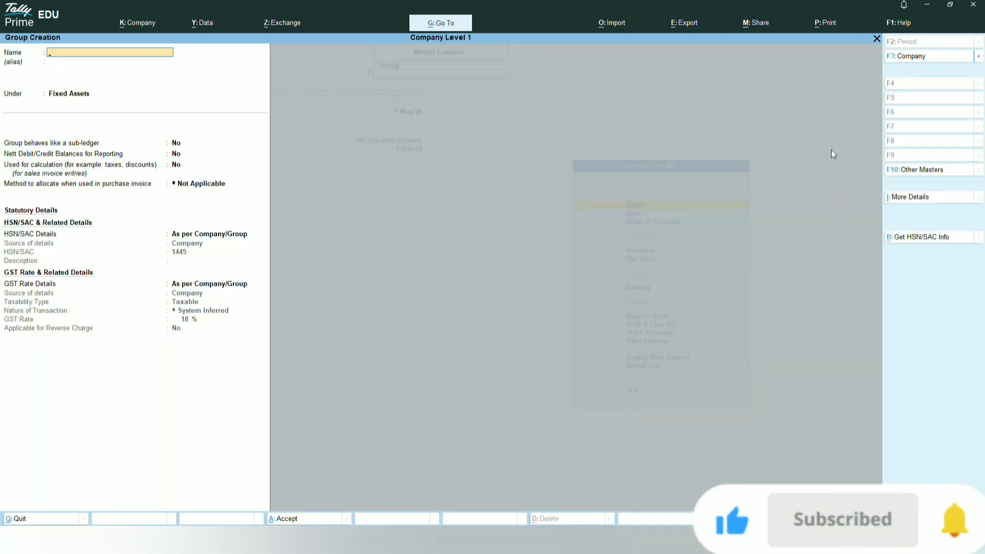
pyautogui.press('F11')
pyautogui.press('Down')
pyautogui.press('Down')
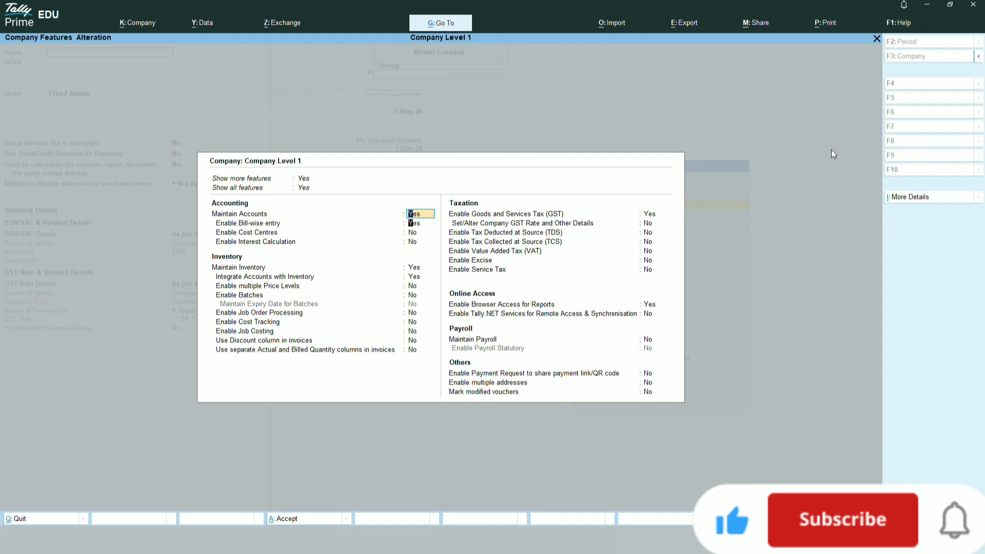
pyautogui.press('Down')
pyautogui.press('Down')
pyautogui.press('Down')
pyautogui.press('Down')
pyautogui.press('Down')
pyautogui.press('Down')
pyautogui.press('Down')
pyautogui.press('Down')
pyautogui.press('Down')
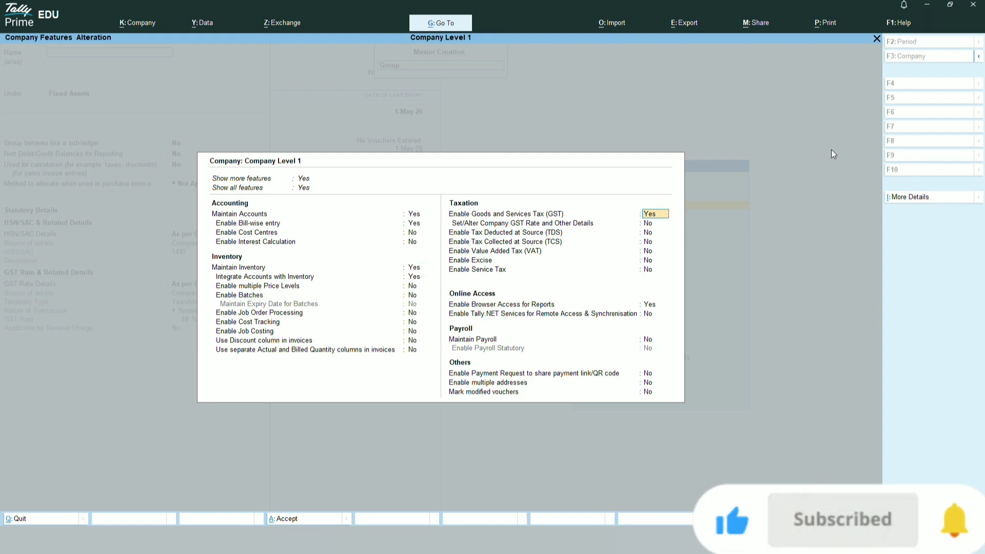
pyautogui.press('y')
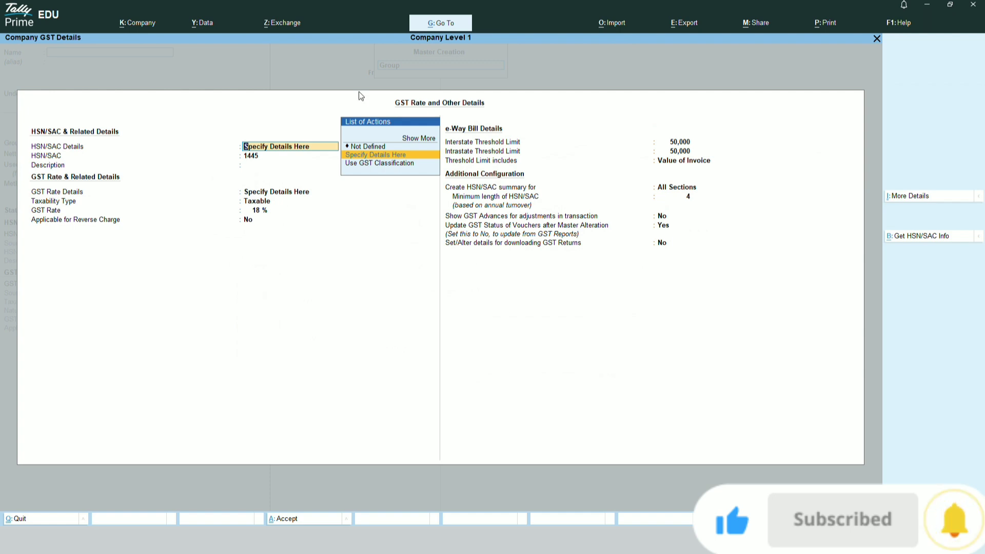
# - Review the company's HSN/SAC and GST rate details, accept them with the company features, and return to the Gateway of Tally
pyautogui.press('Return')
pyautogui.press('Return')
pyautogui.press('Return')
pyautogui.press('Return')
pyautogui.press('Return')
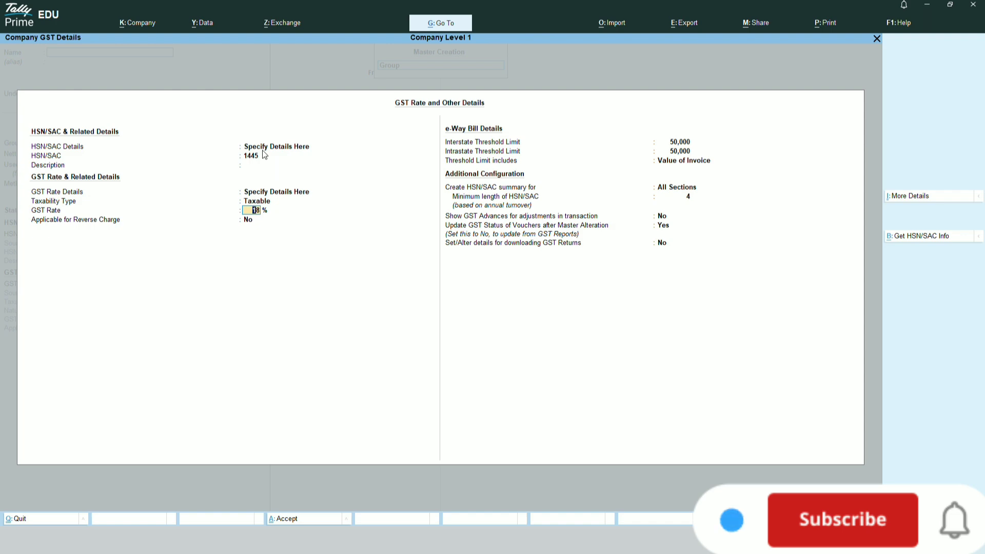
pyautogui.hotkey('ctrl', 'a')
pyautogui.hotkey('ctrl', 'a')
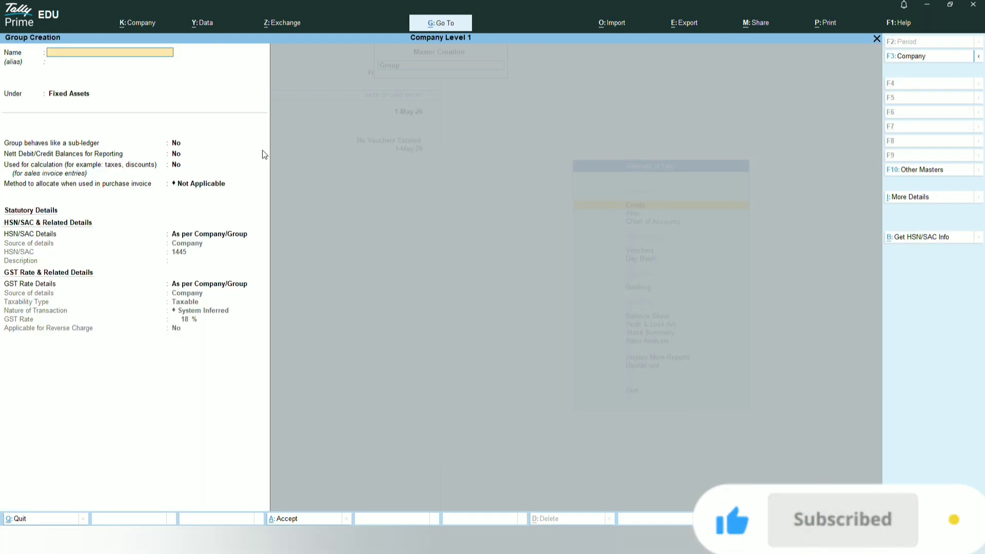
pyautogui.press('Escape')
pyautogui.press('Escape')
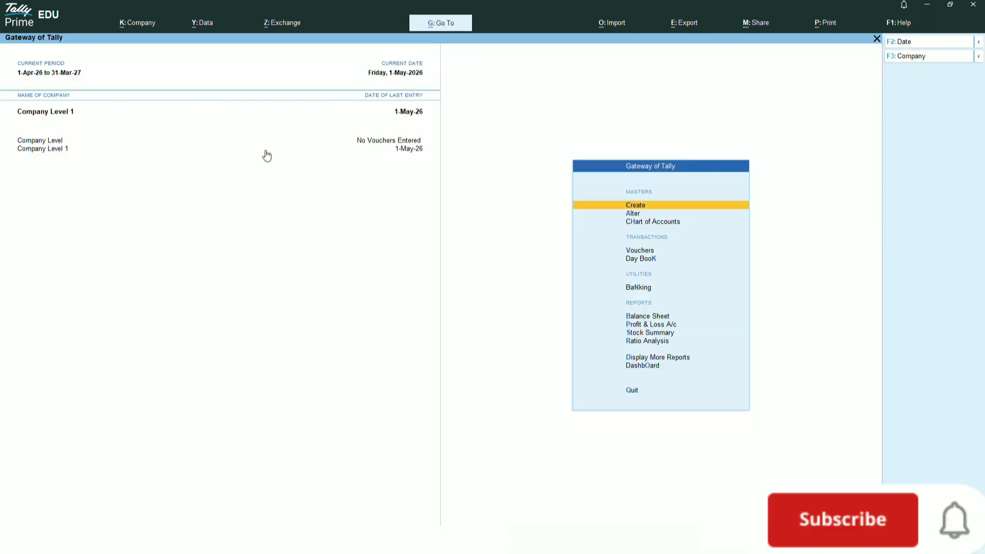
pyautogui.press('v')
pyautogui.press('F9')
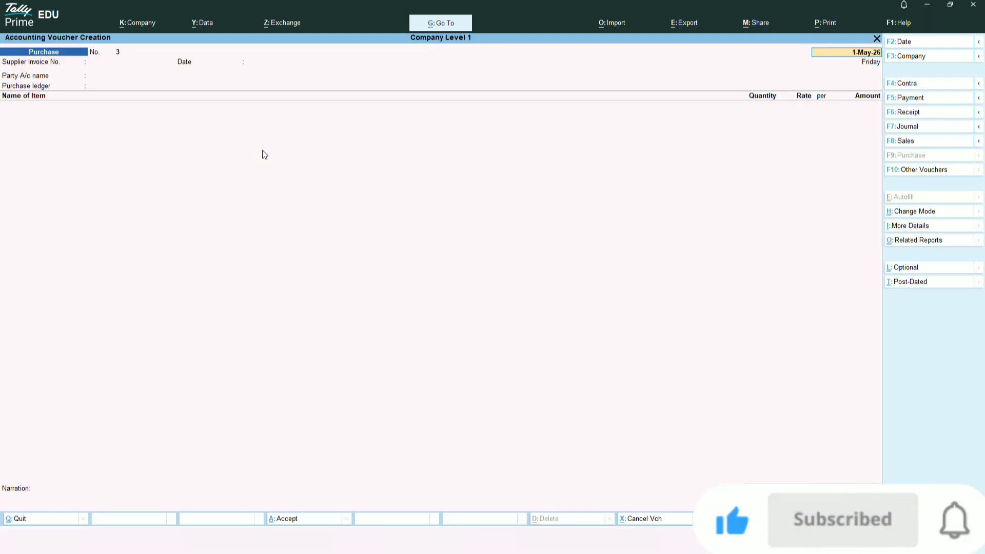
pyautogui.press('Escape')
pyautogui.press('y')
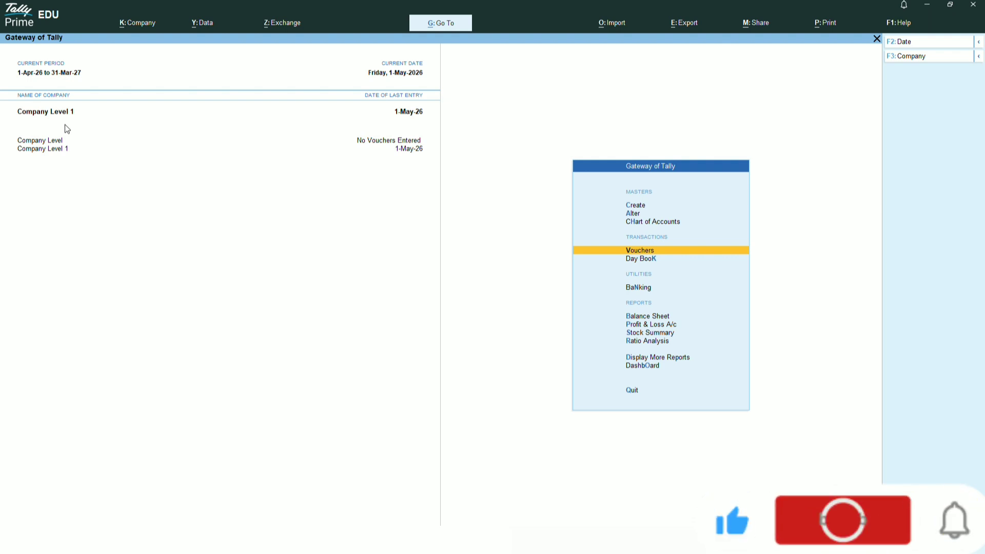
# - Start a sales voucher dated 1-May-26
pyautogui.press('Return')
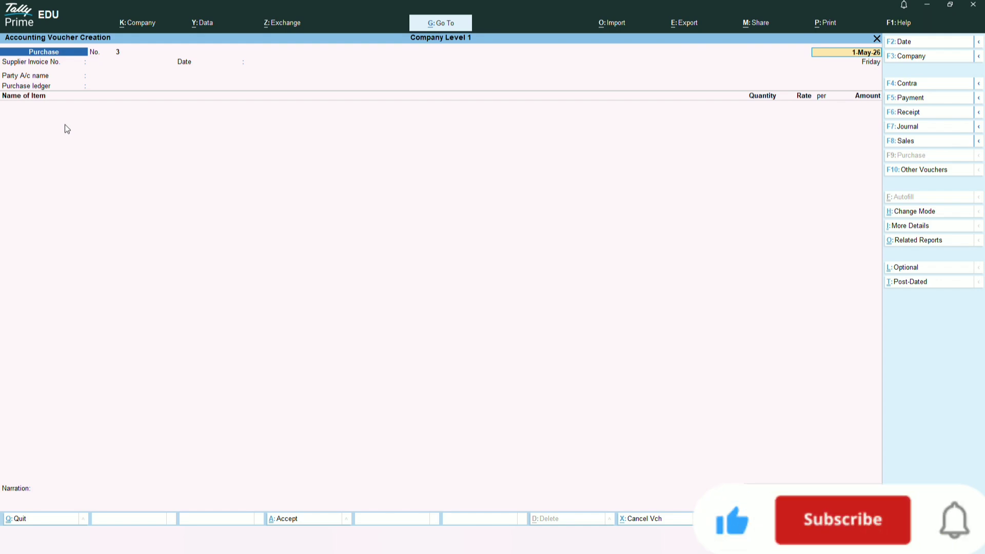
pyautogui.press('F8')
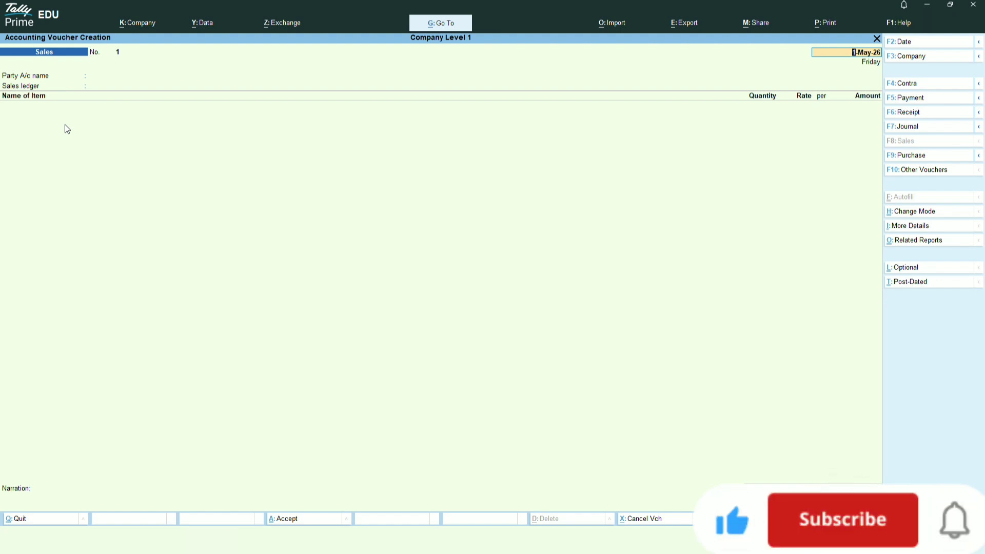
pyautogui.press('Return')
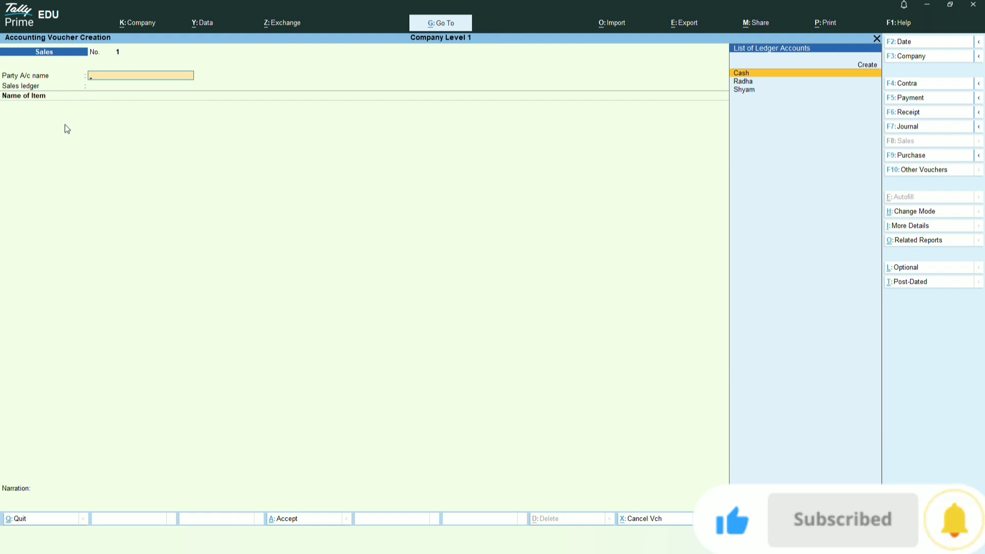
# - Create a new party ledger with the customer's name under the Sundry Debtors group
pyautogui.hotkey('alt', 'c')
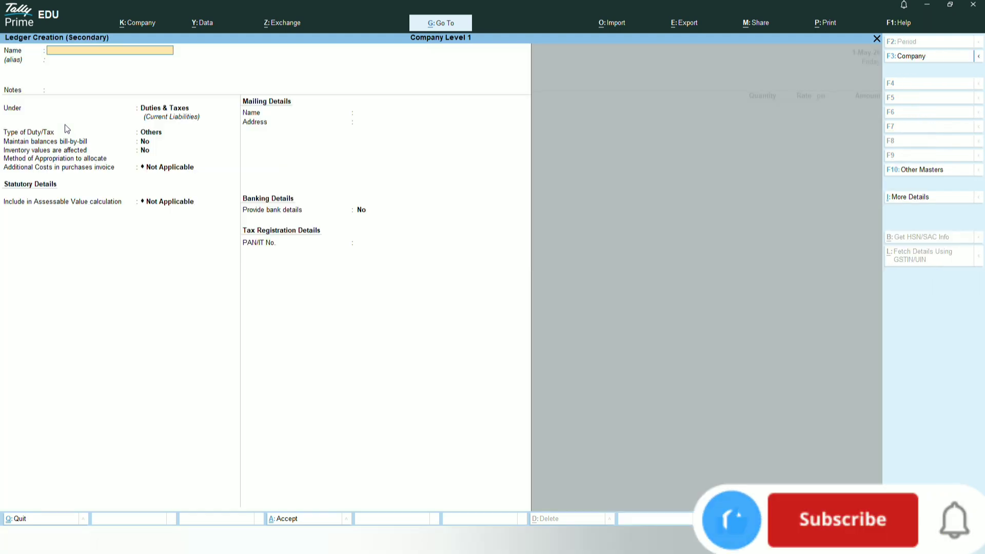
pyautogui.write('Mohan')
pyautogui.press('Return')
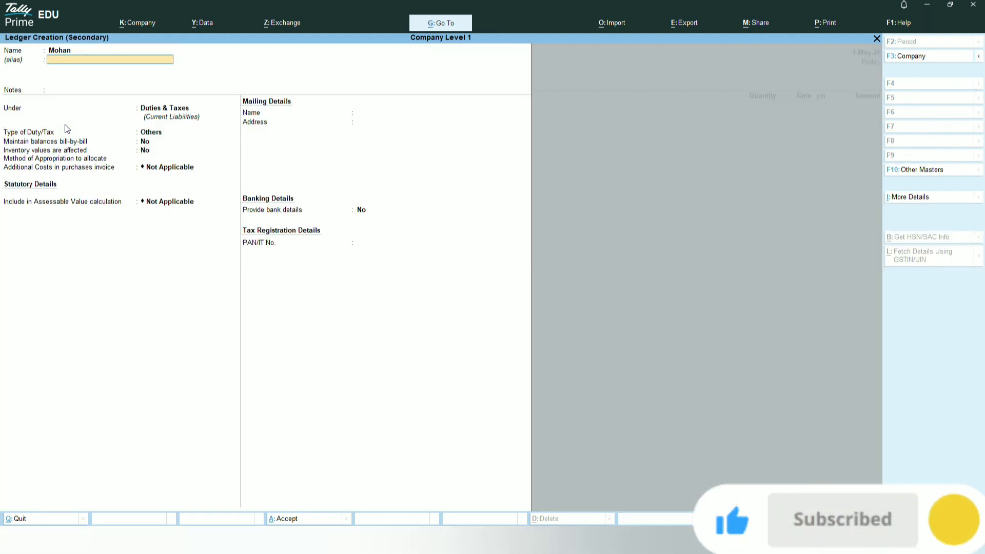
pyautogui.press('Return')
pyautogui.press('Return')
pyautogui.write('Deb')
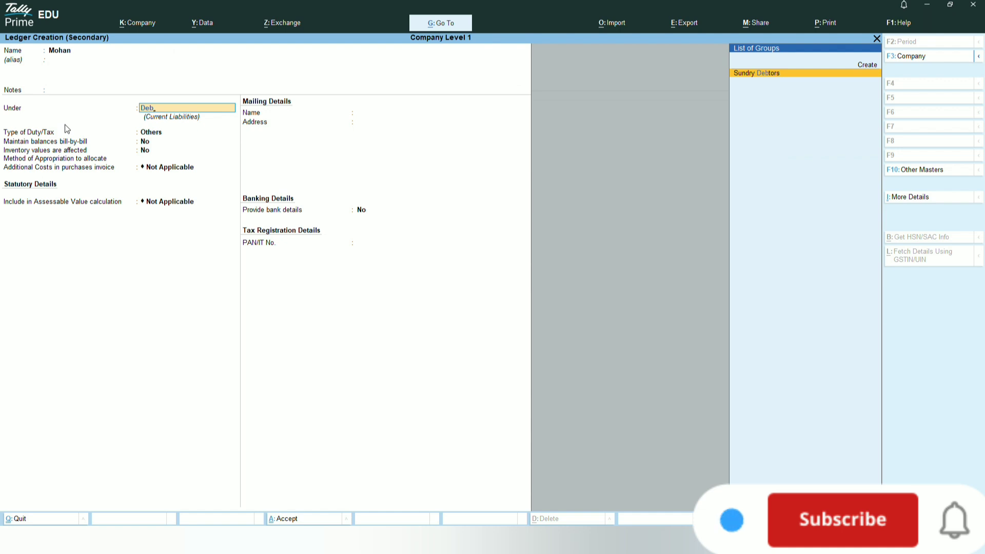
pyautogui.press('Return')
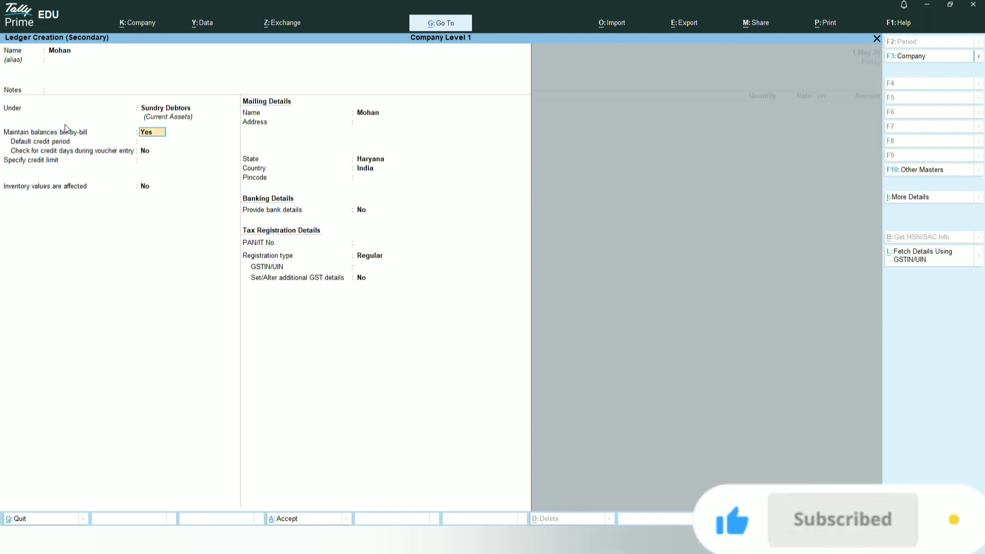
# - Keep bill-by-bill balances on, with Haryana, India as the party's location and Regular as its GST registration type
pyautogui.press('Return')
pyautogui.press('Return')
pyautogui.press('Return')
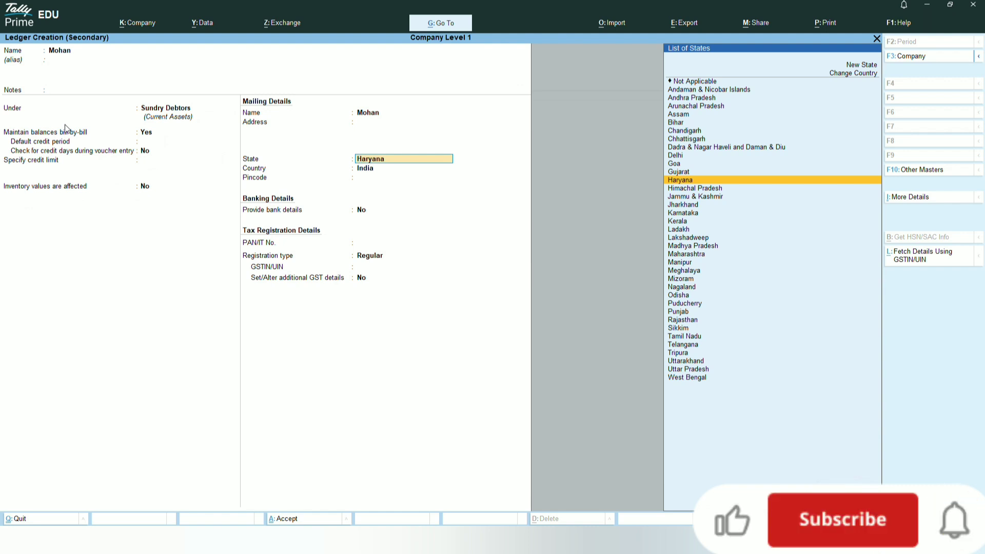
pyautogui.press('Return')
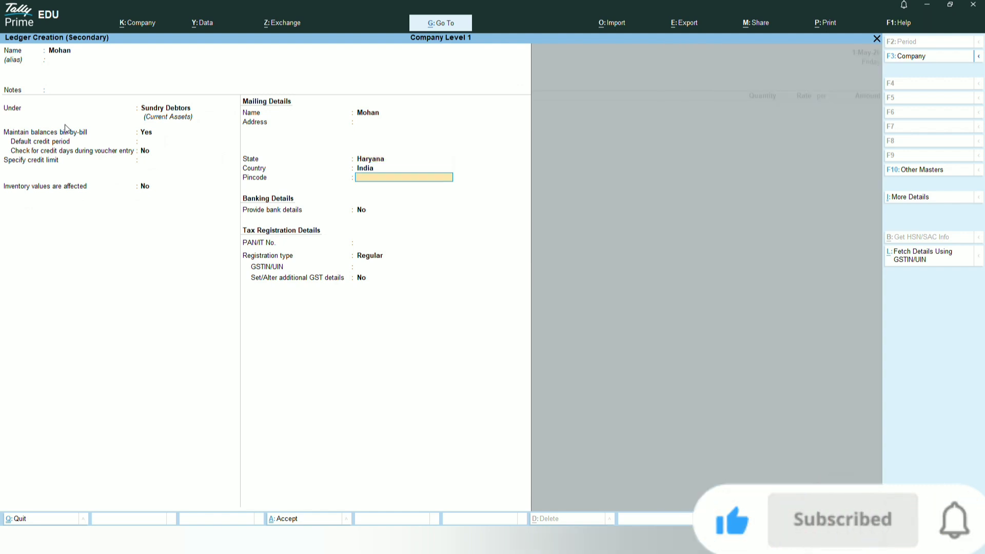
pyautogui.press('Return')
pyautogui.press('Return')
pyautogui.press('Return')
pyautogui.press('Return')
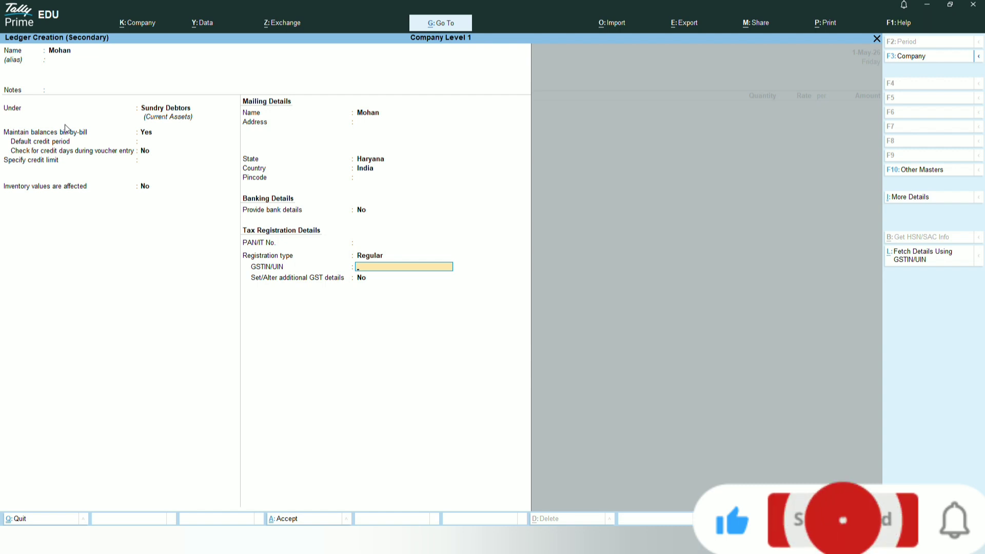
# - Enter the party's GSTIN/UIN, save the ledger, and accept the party details for the sales voucher
pyautogui.write('MNDXFHFNDKJF')
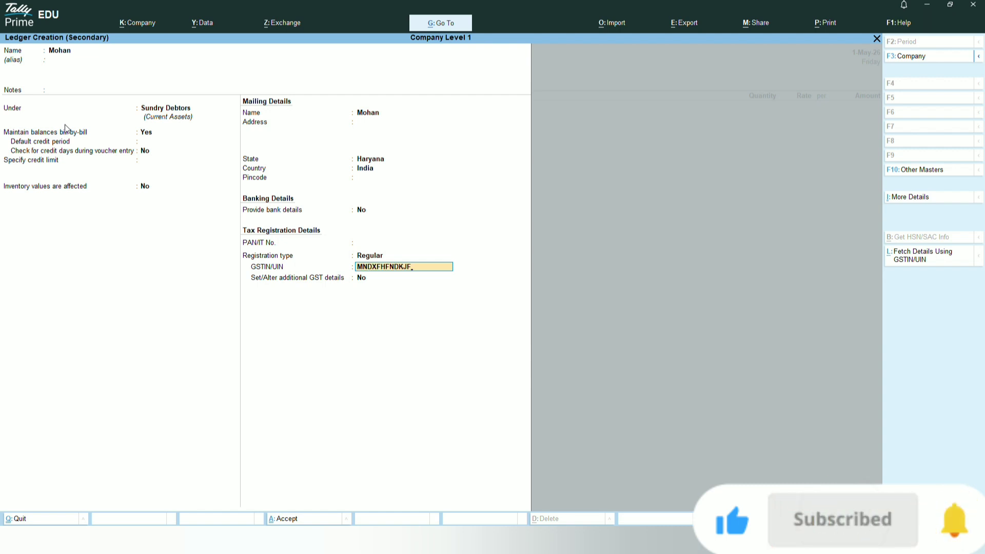
pyautogui.press('Return')
pyautogui.press('Return')
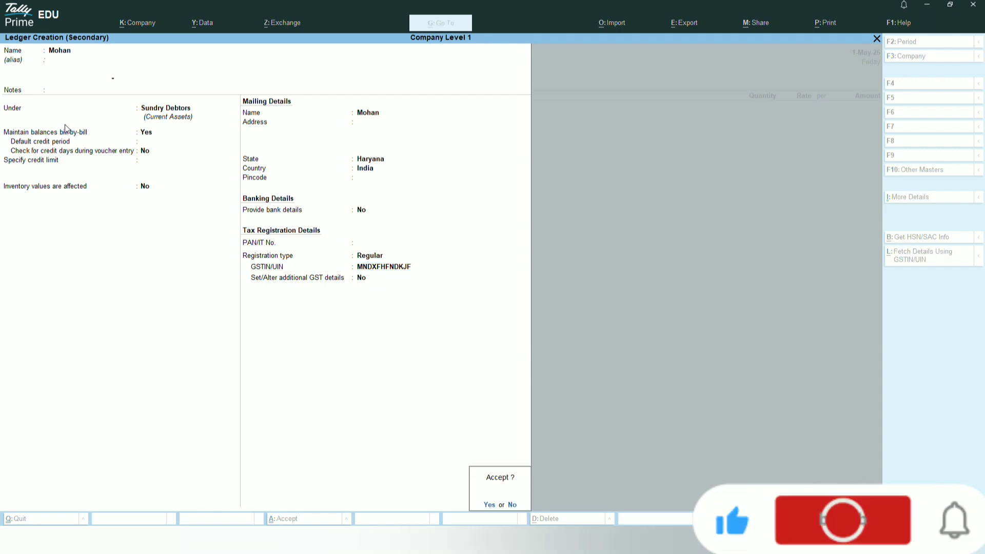
pyautogui.press('Return')
pyautogui.hotkey('ctrl', 'a')
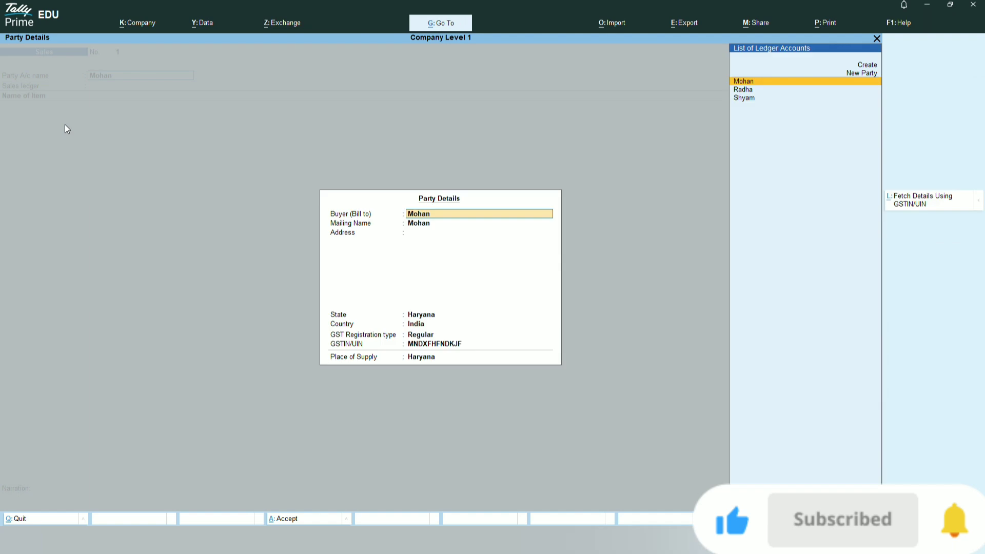
pyautogui.hotkey('ctrl', 'a')
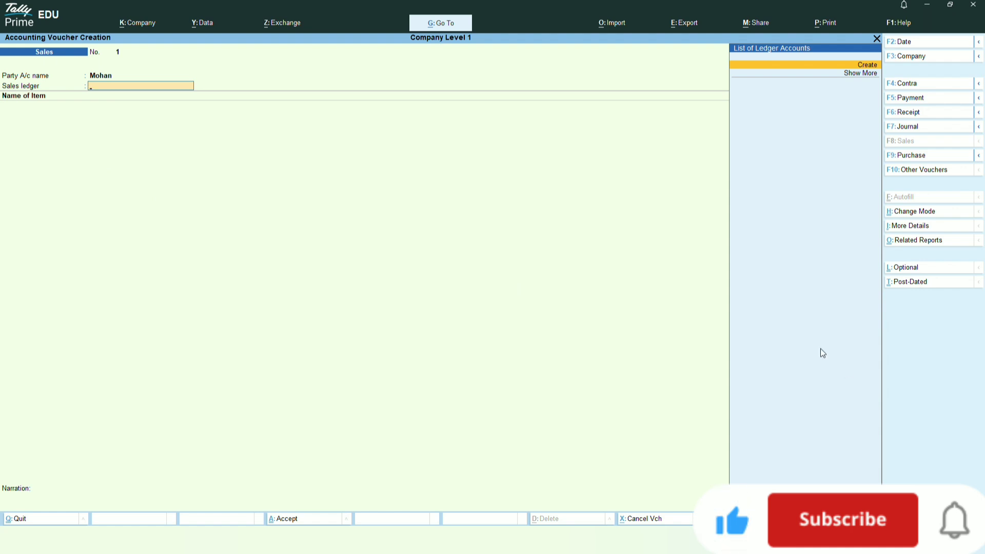
# - Create a sales ledger named Sales under the Sales Accounts group from the voucher's sales ledger field
pyautogui.hotkey('alt', 'c')
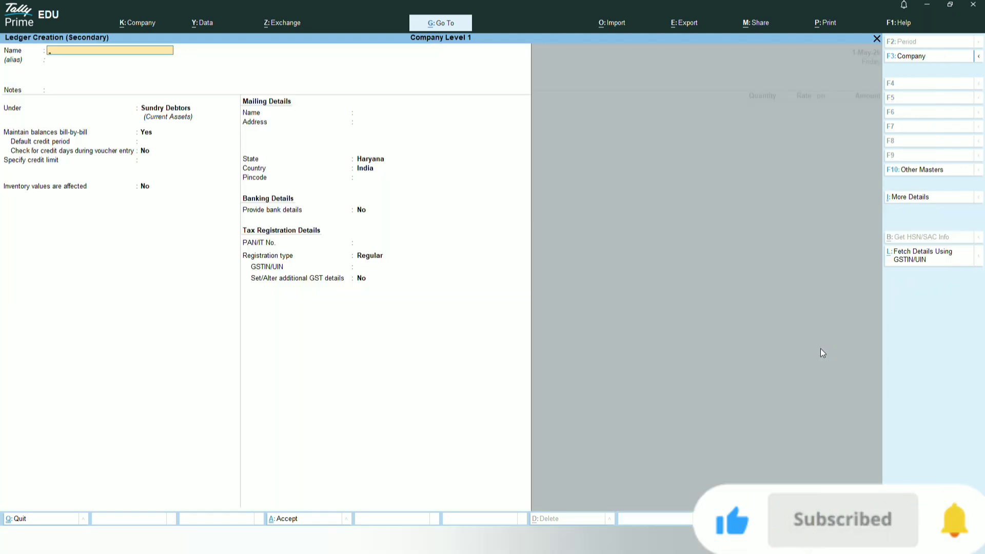
pyautogui.write('Sal')
pyautogui.press('Return')
pyautogui.press('Return')
pyautogui.press('Return')
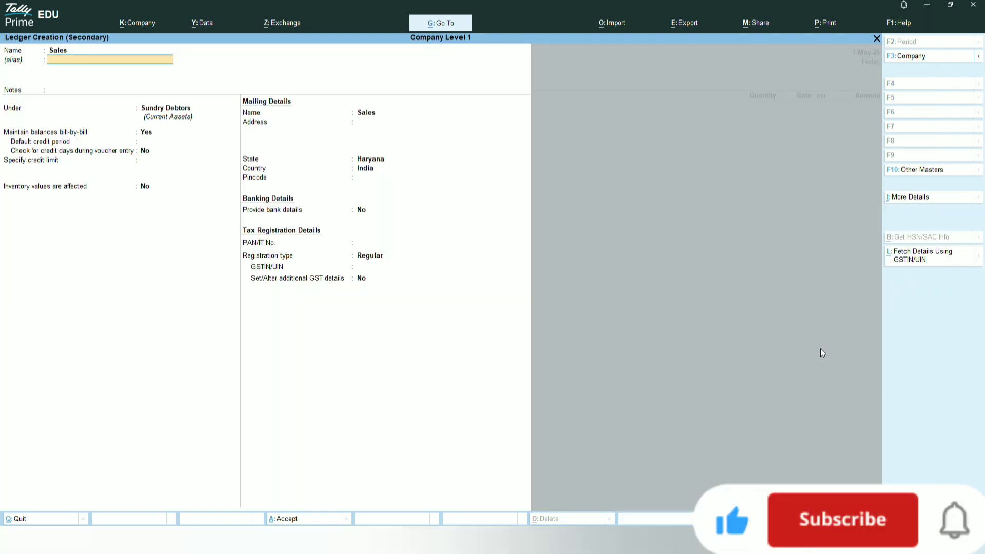
pyautogui.write('Sales')
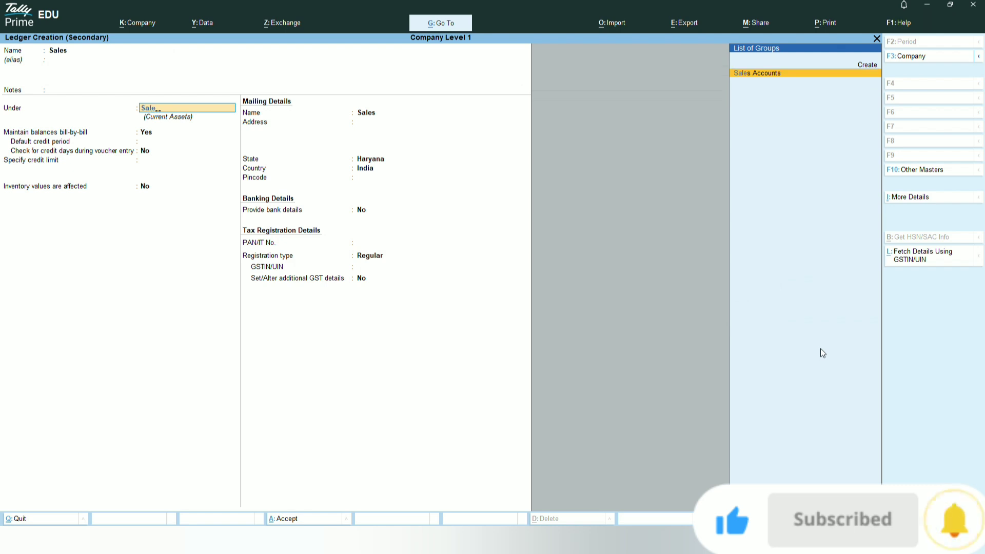
pyautogui.press('Return')
# - Keep the company's GST details for the Sales ledger, set its type of supply to Goods, and save it
pyautogui.press('Return')
pyautogui.press('Return')
pyautogui.press('Return')
pyautogui.press('Return')
pyautogui.press('Return')
pyautogui.press('Return')
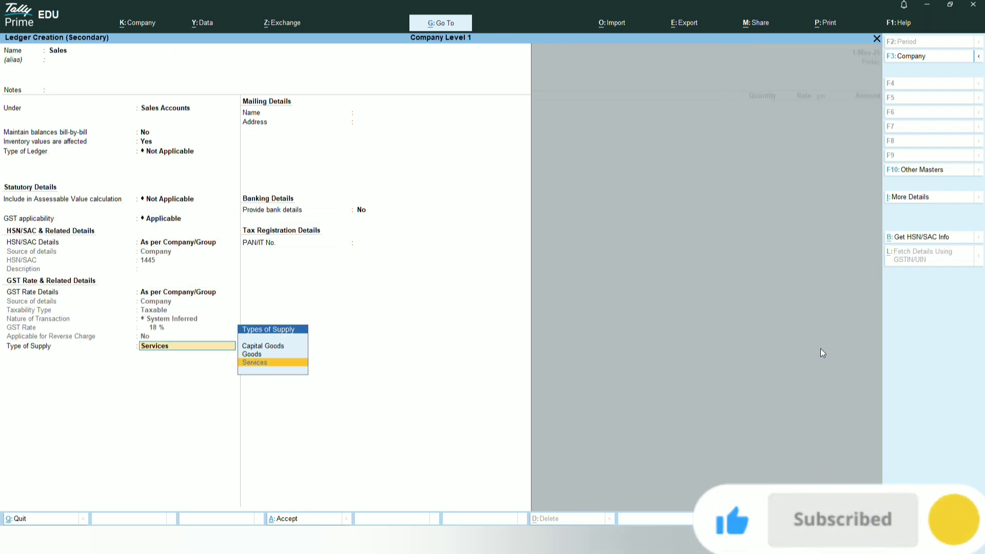
pyautogui.press('Up')
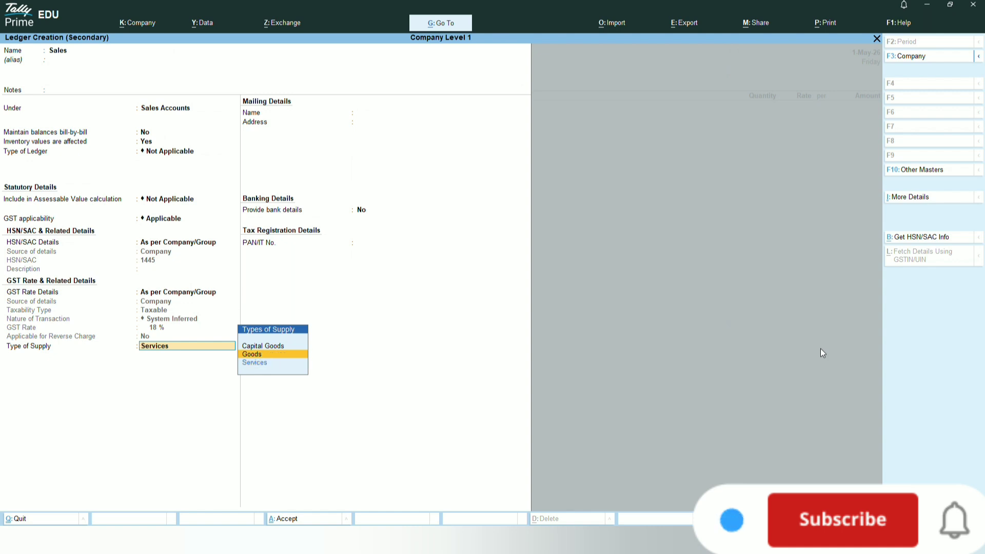
pyautogui.press('Return')
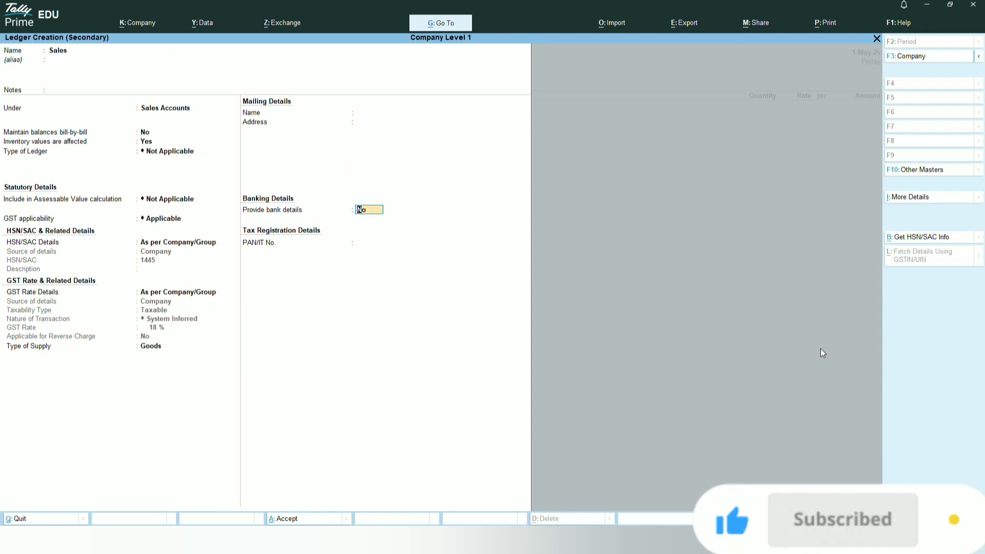
pyautogui.hotkey('ctrl', 'a')
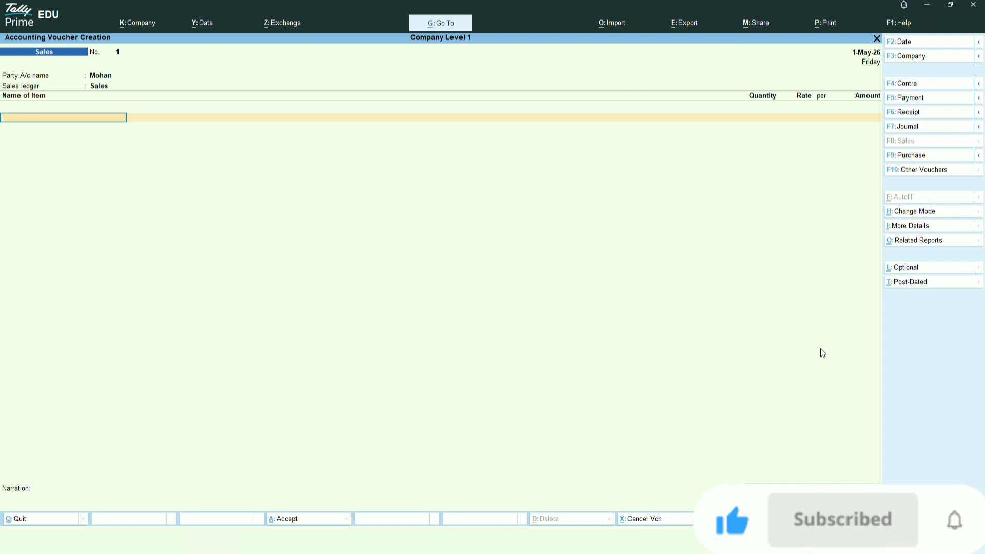
# - Add the stock item Samsung Tv to the sales voucher without a description, with a quantity of 20 nos
pyautogui.press('space')
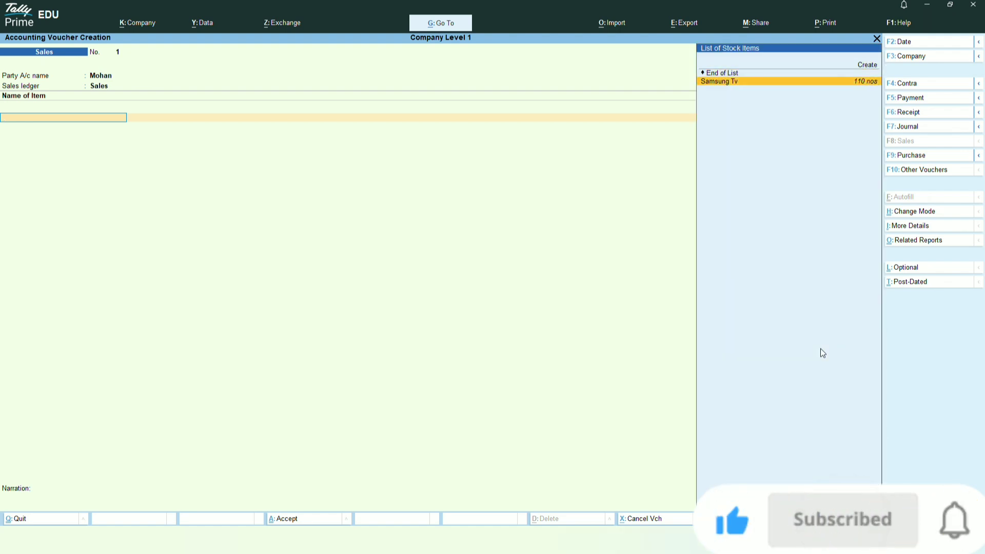
pyautogui.press('Return')
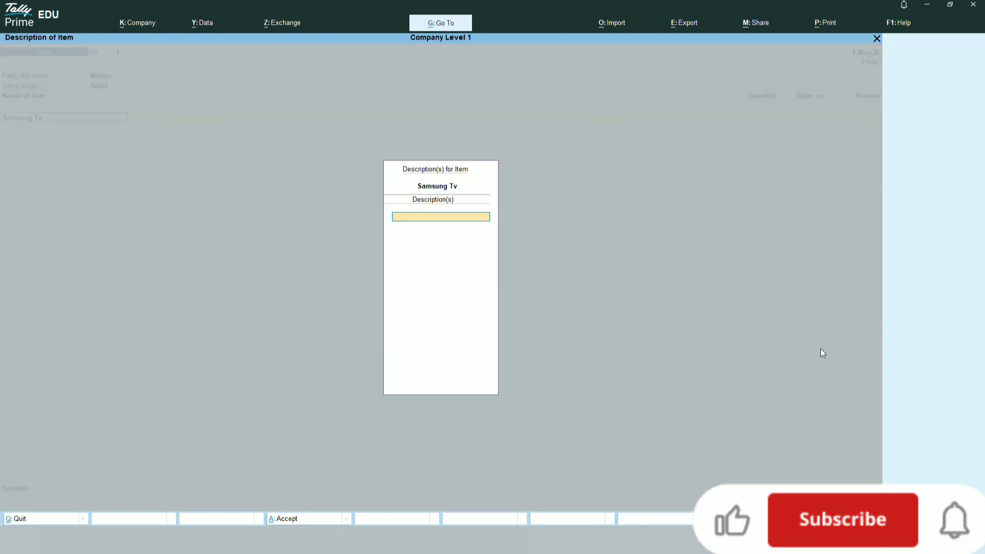
pyautogui.press('Return')
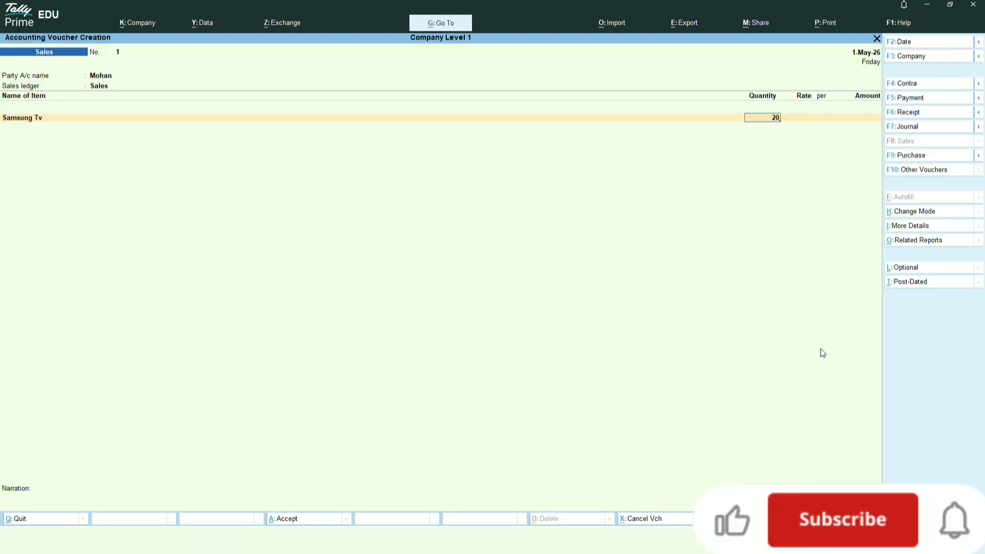
pyautogui.write('20')
pyautogui.press('Return')
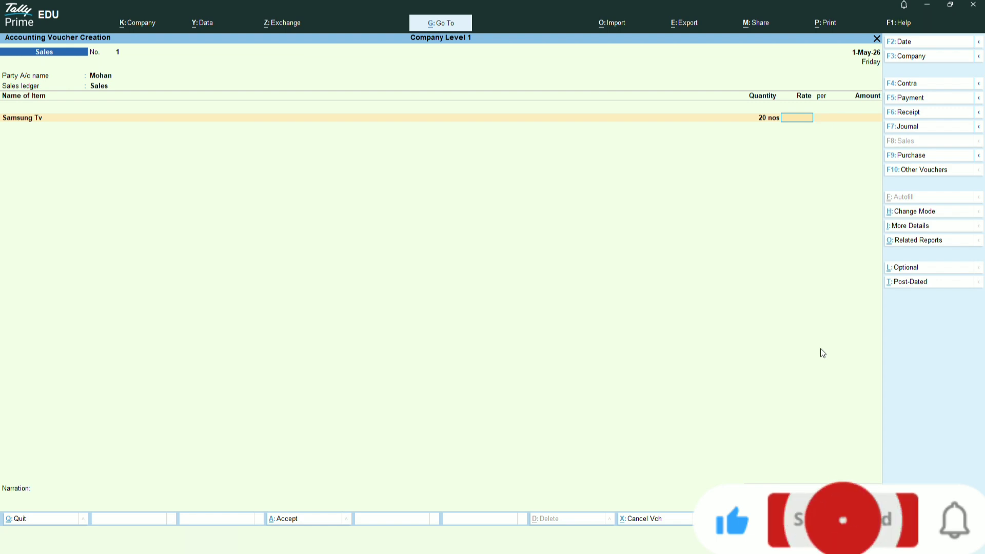
# - Set the Samsung Tv rate to 80000 per nos and accept the calculated amount to finish the item line
pyautogui.write('80000')
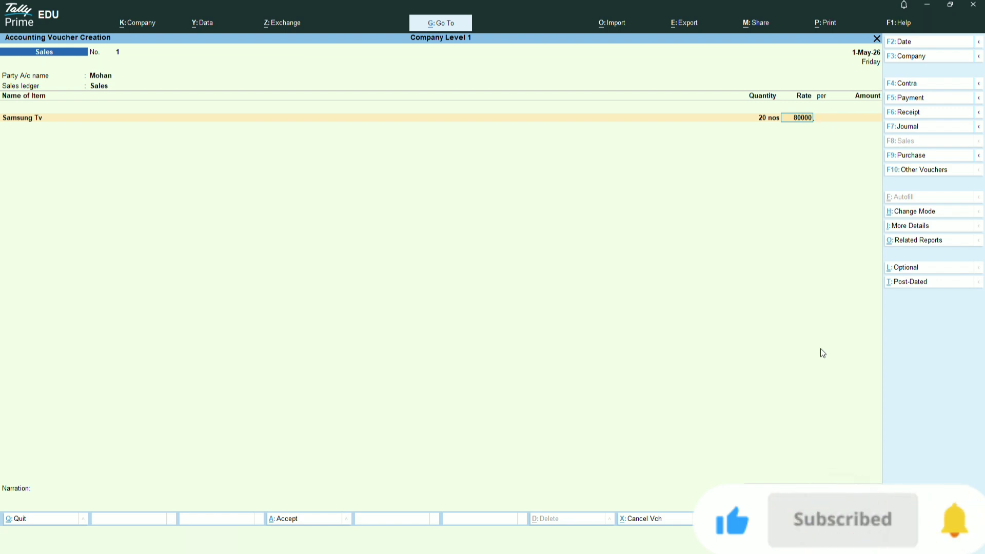
pyautogui.press('Return')
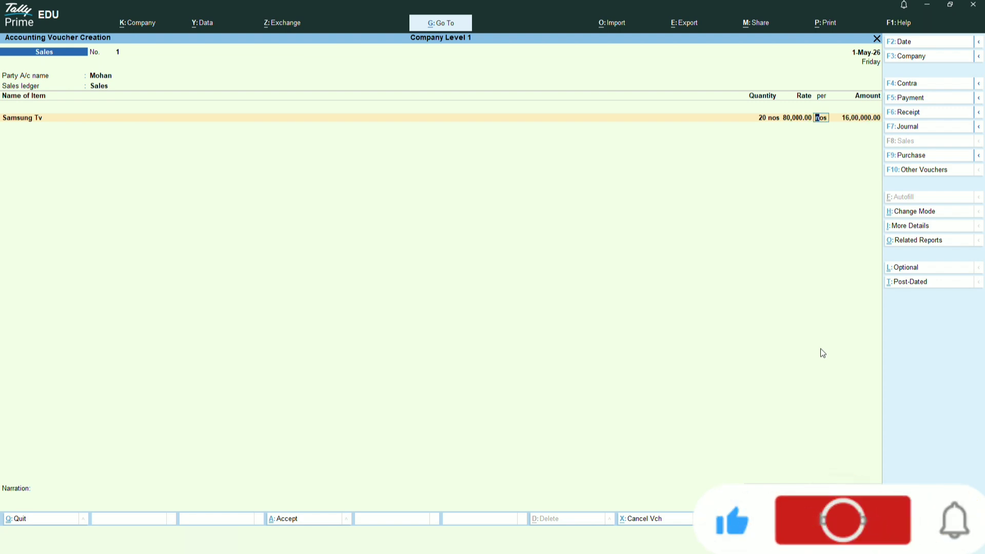
pyautogui.press('Return')
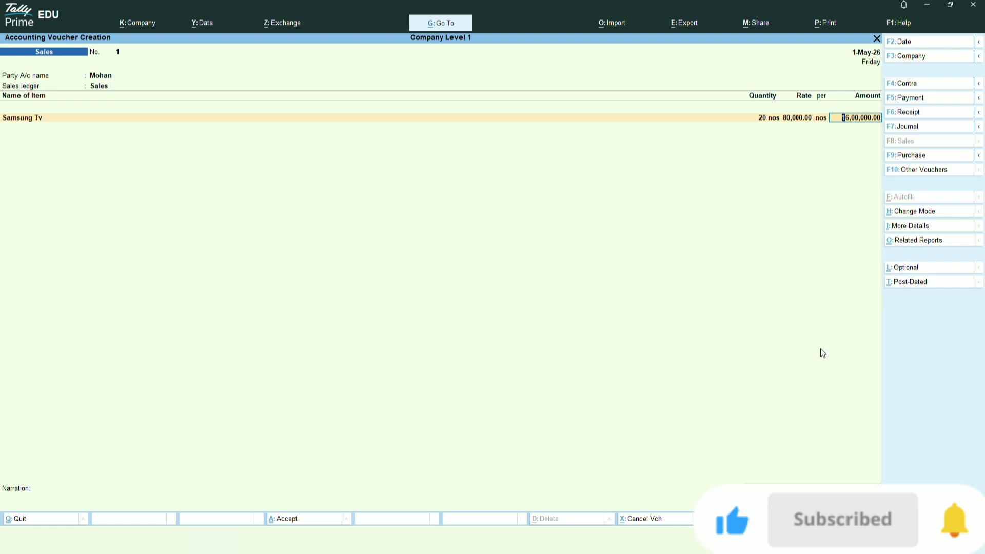
pyautogui.press('Return')
pyautogui.press('Return')
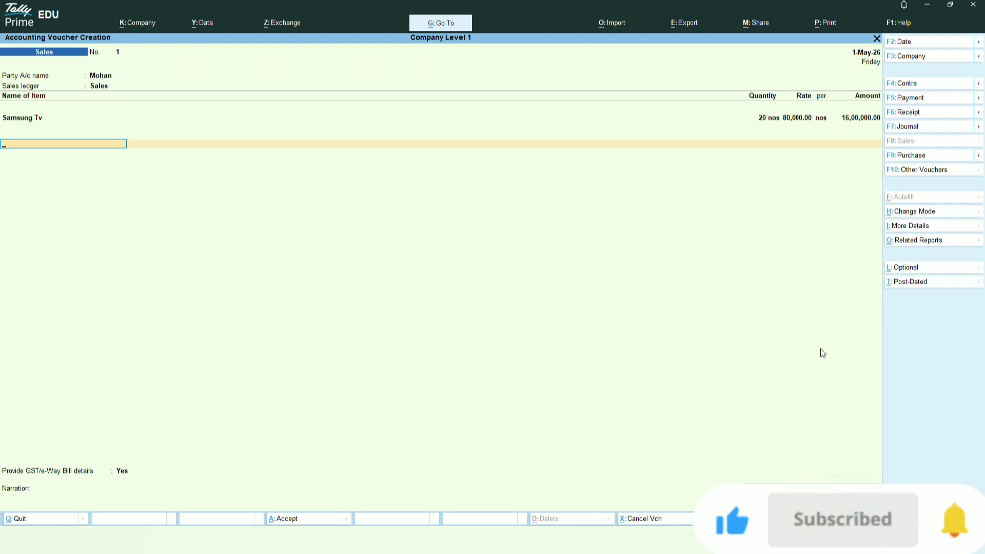
# - Add the Cgst ledger below the item without a description and accept its calculated tax amount
pyautogui.press('space')
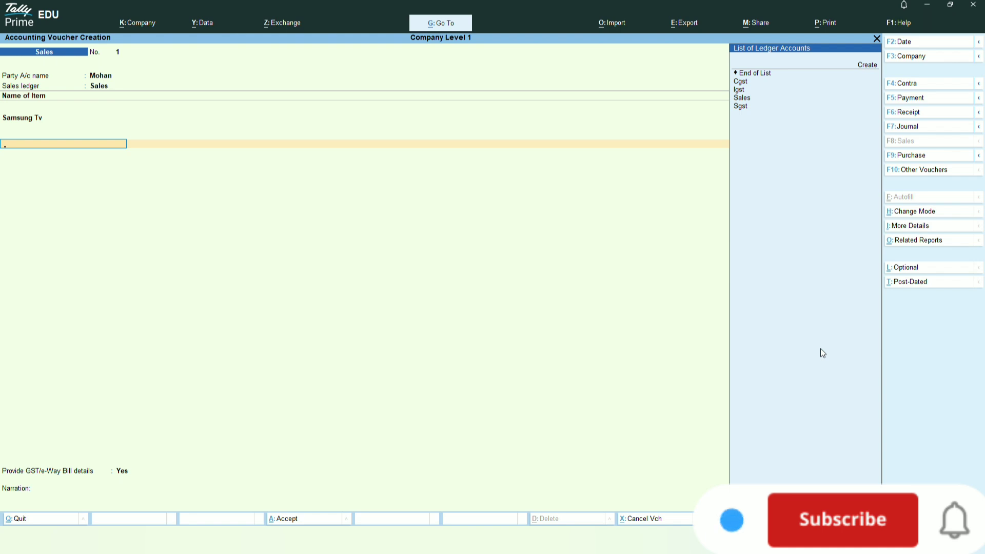
pyautogui.press('Down')
pyautogui.press('Down')
pyautogui.press('Down')
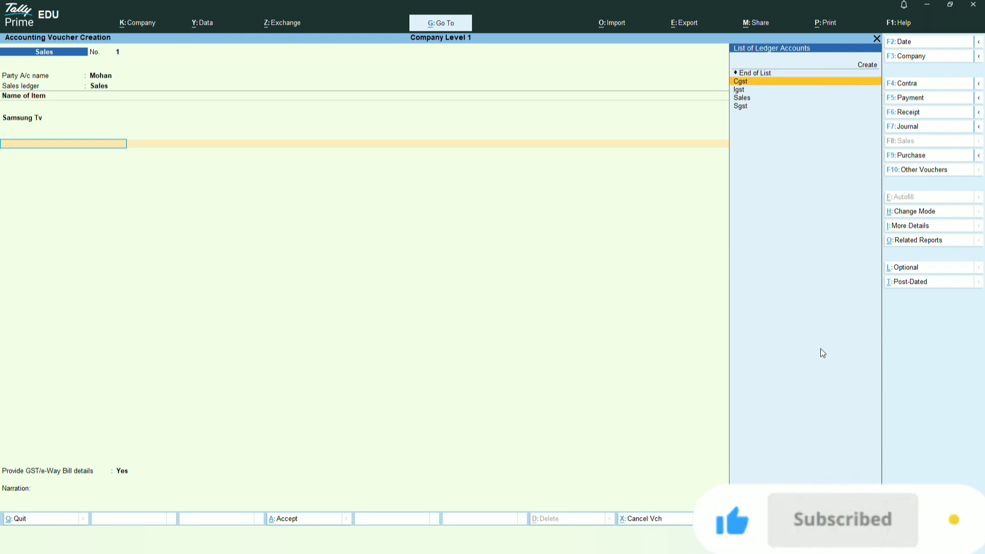
pyautogui.press('Down')
pyautogui.press('Down')
pyautogui.press('Down')
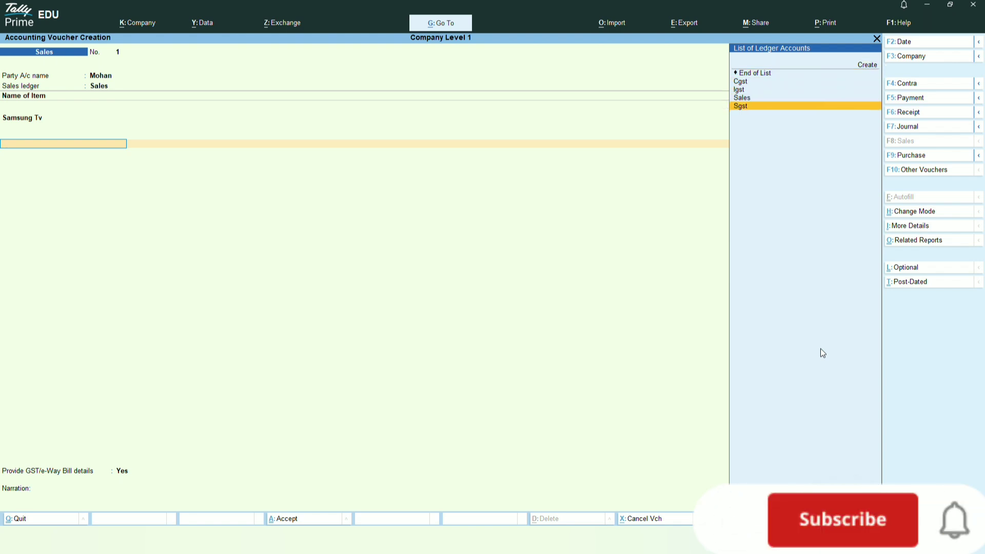
pyautogui.press('Up')
pyautogui.press('Up')
pyautogui.press('Up')
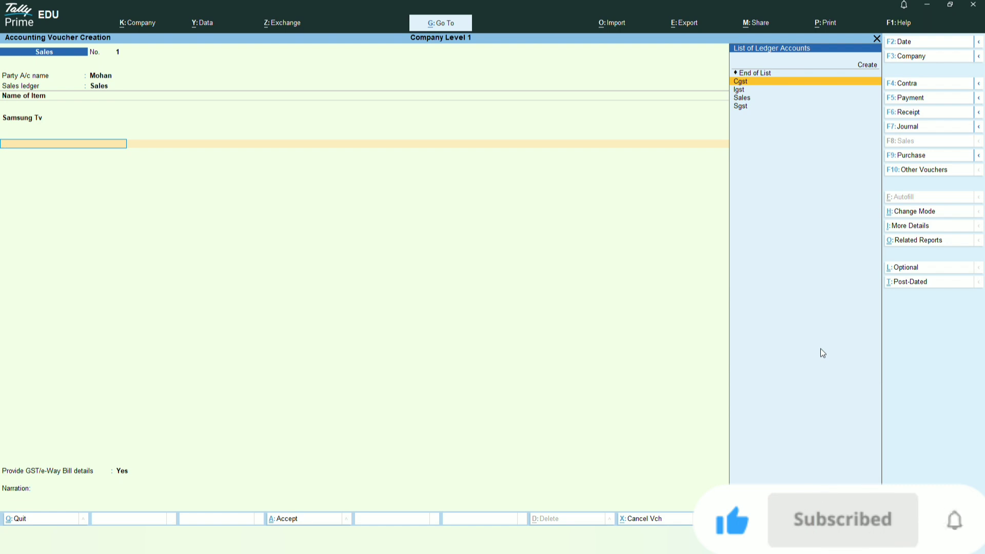
pyautogui.press('Return')
pyautogui.press('Return')
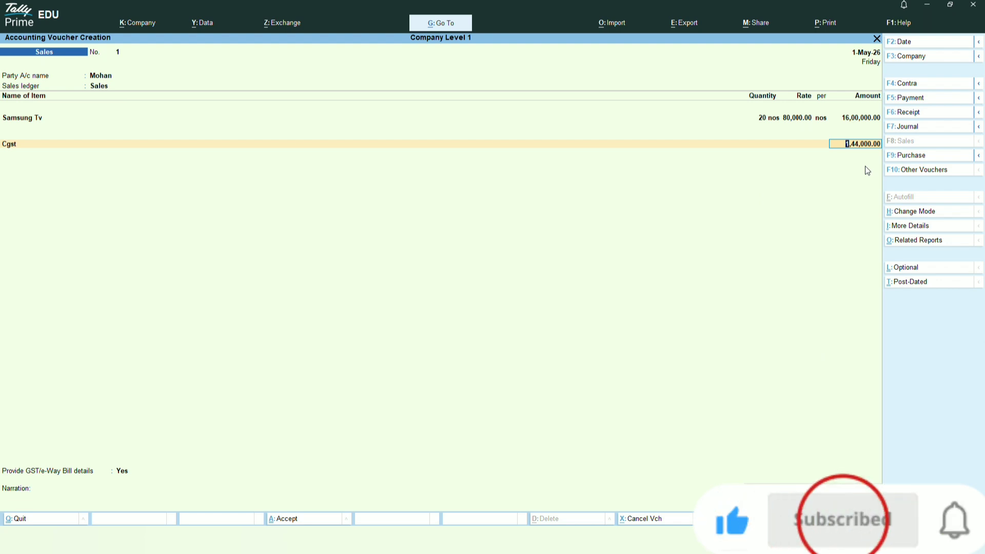
pyautogui.press('Return')
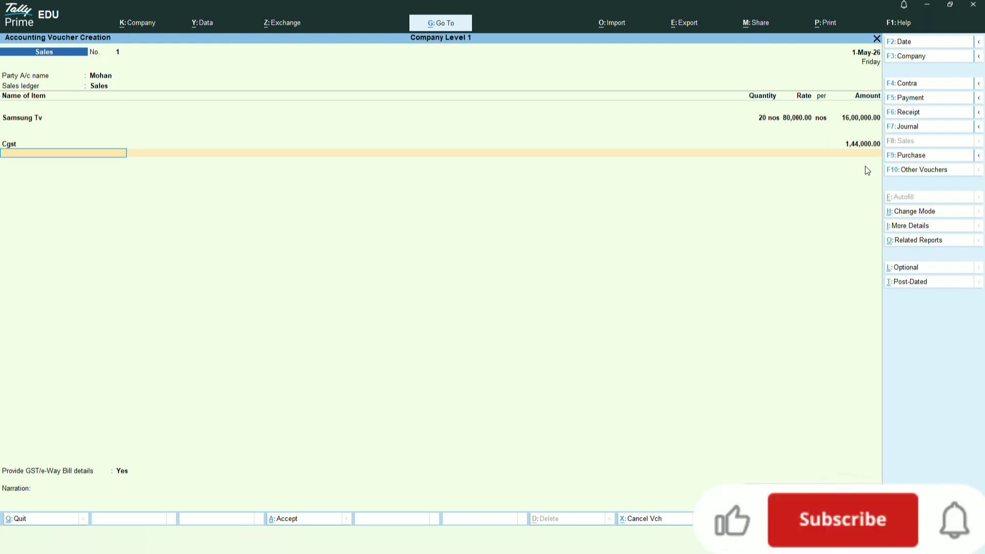
# - Add the Sgst ledger below Cgst without a description
pyautogui.press('Down')
pyautogui.press('Down')
pyautogui.press('Down')
pyautogui.press('Down')
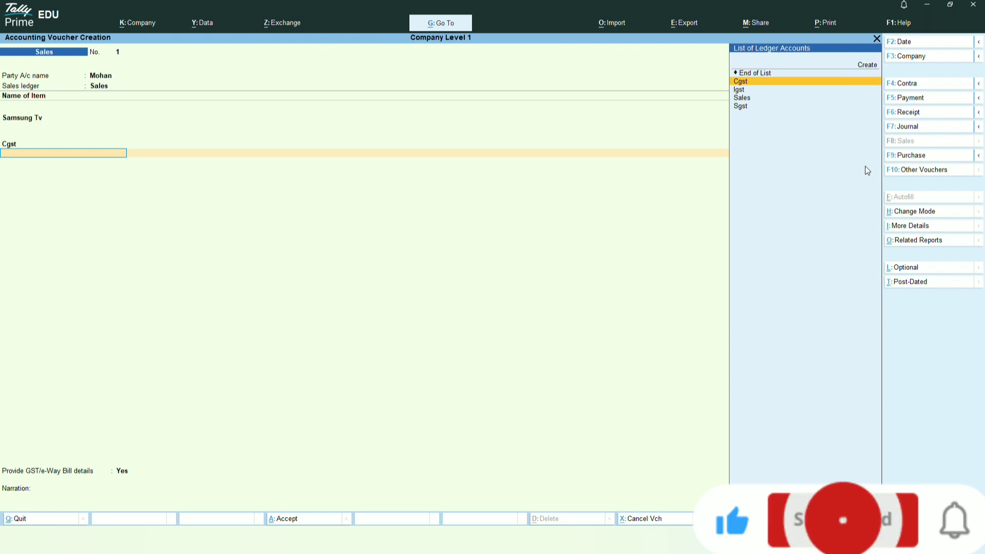
pyautogui.press('Return')
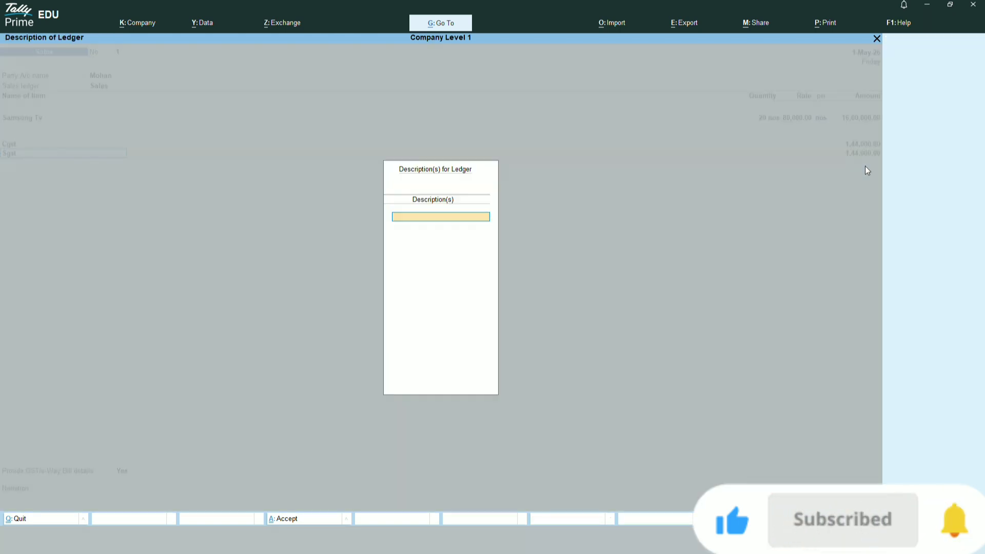
pyautogui.press('Return')
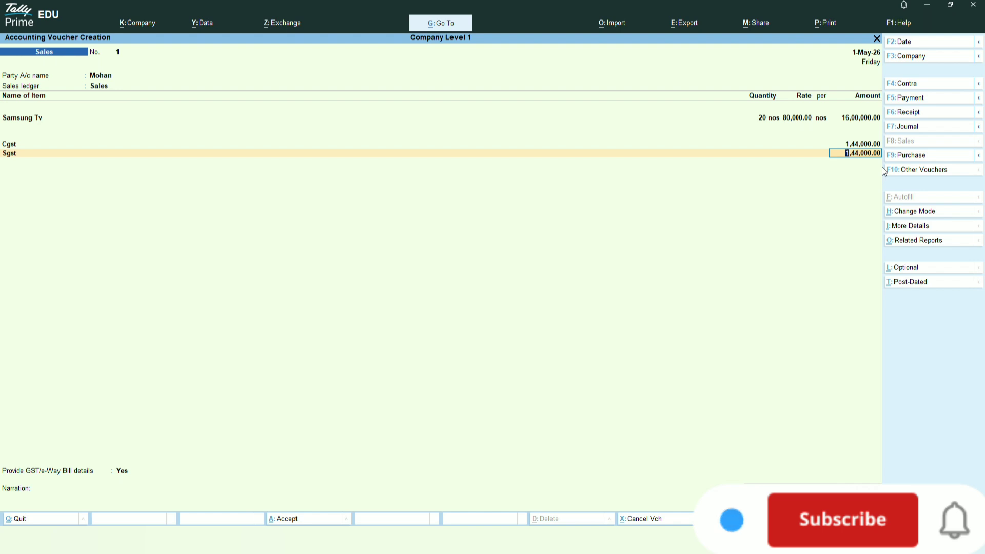
# - Examine the voucher's GST tax analysis in detailed view, including the rates and tax values, and return to the voucher
pyautogui.hotkey('alt', 'a')
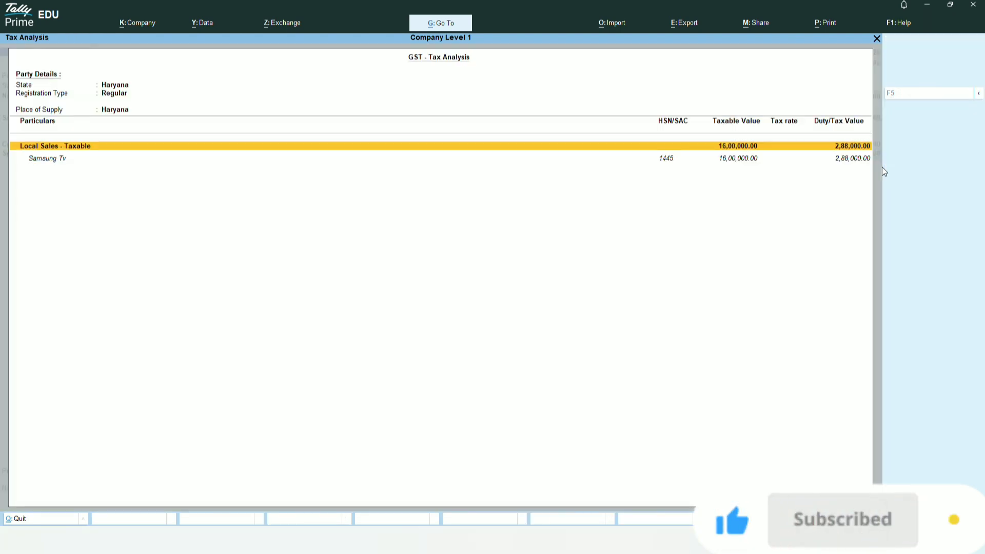
pyautogui.hotkey('alt', 'F5')
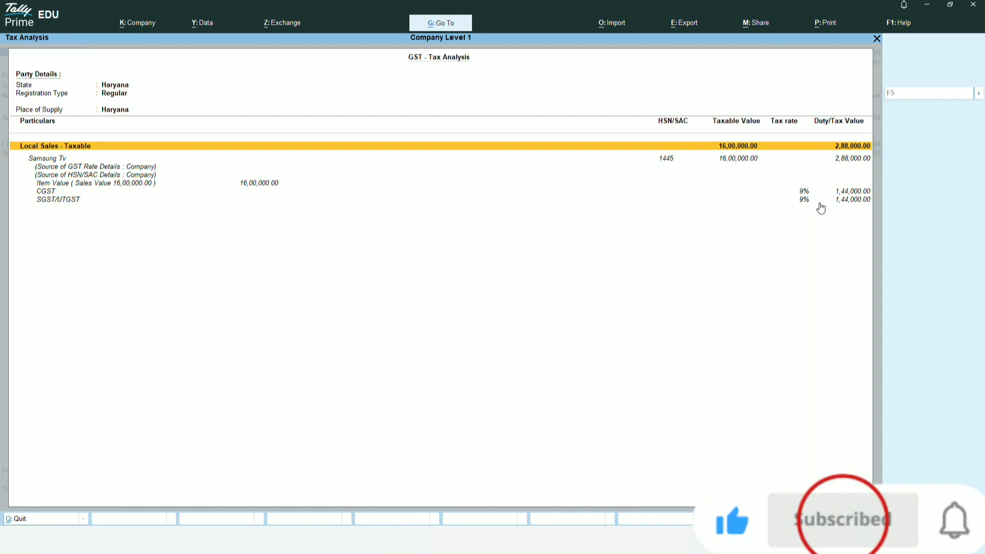
pyautogui.press('Escape')
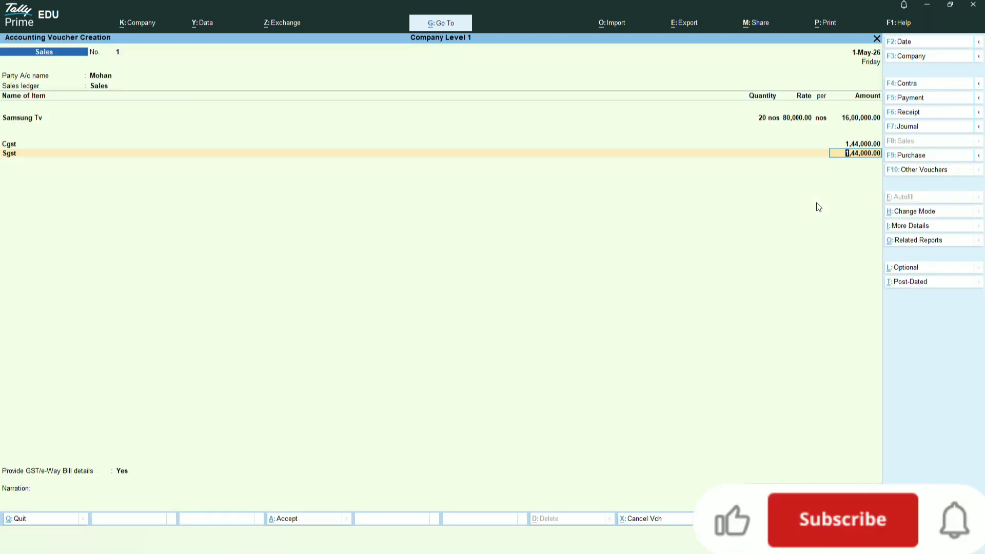
# - Accept the Sgst amount, cancel the e-Way Bill details form, and set Provide GST/e-Way Bill details to No
pyautogui.press('Return')
pyautogui.press('Return')
pyautogui.press('Return')
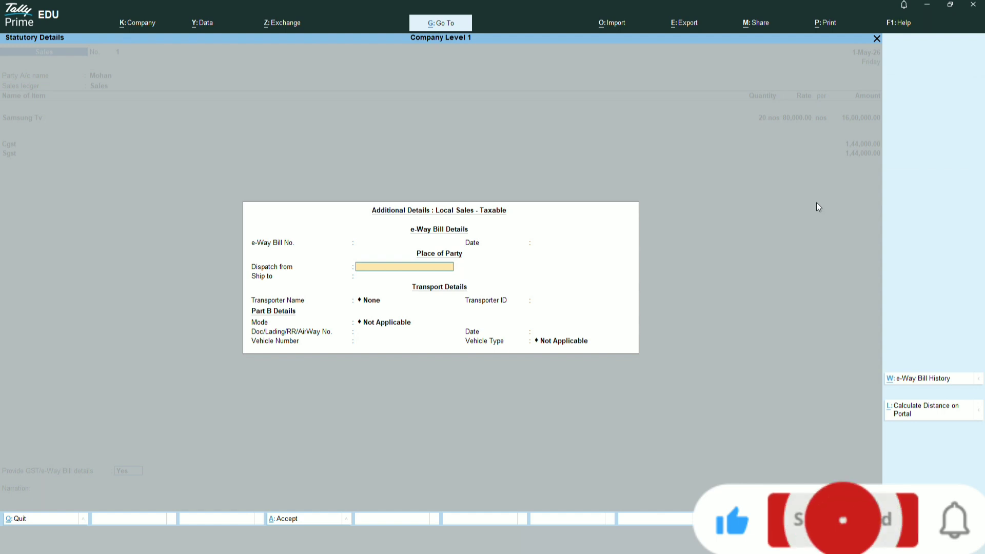
pyautogui.press('Escape')
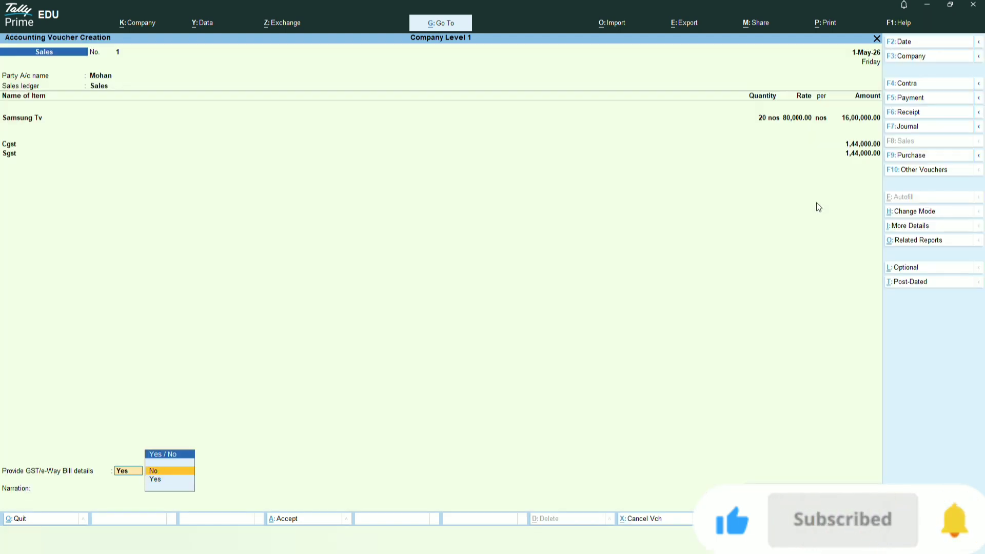
pyautogui.press('Return')
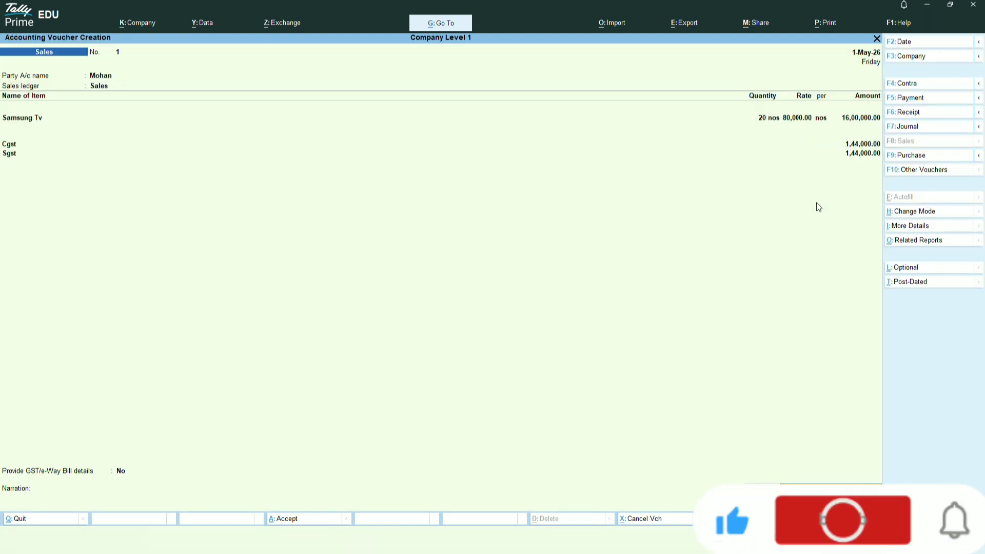
# - Save the sales voucher with a new bill-wise reference for the full amount, answer the e-Way Bill prompt, and return to the Gateway of Tally
pyautogui.press('Return')
pyautogui.press('Return')
pyautogui.press('Return')
pyautogui.press('Return')
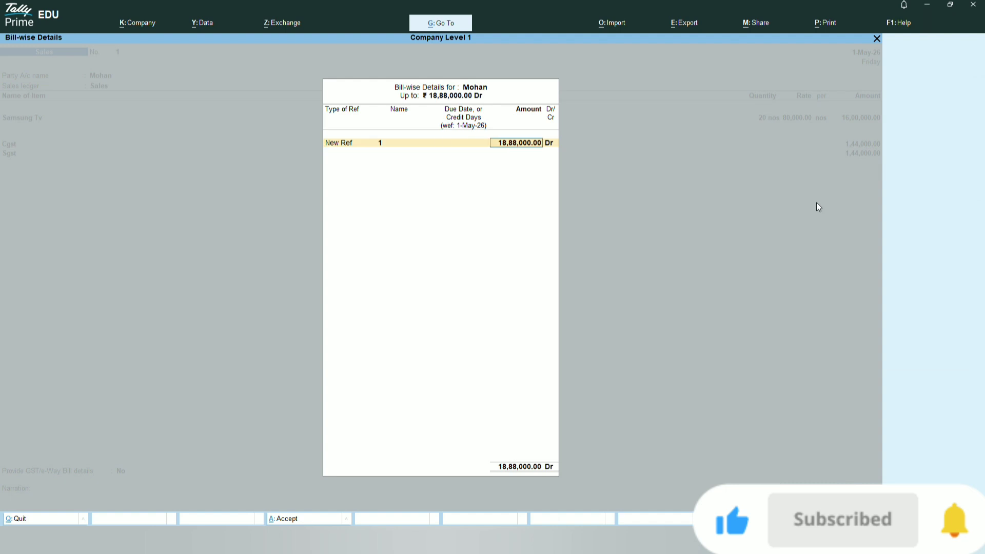
pyautogui.press('Return')
pyautogui.press('Return')
pyautogui.press('Return')
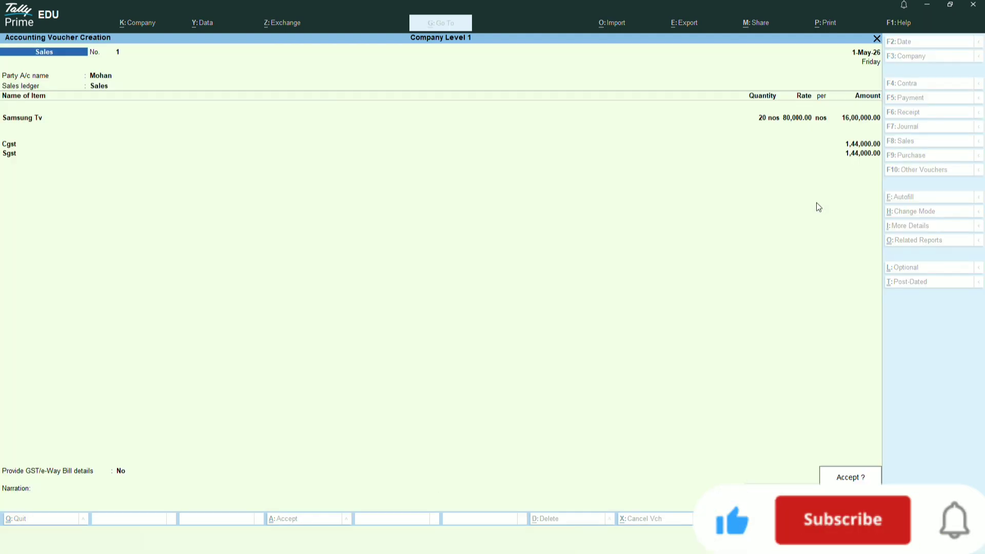
pyautogui.press('Return')
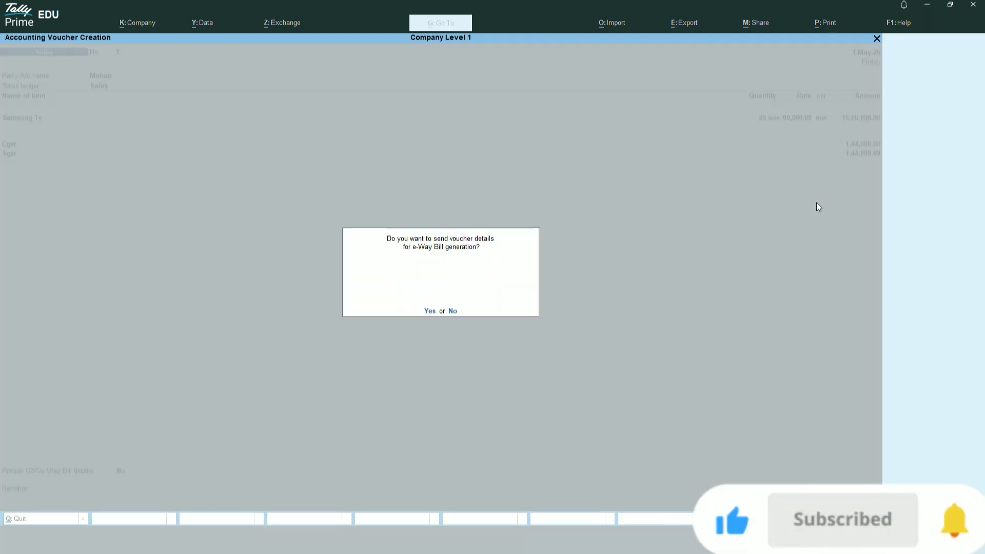
pyautogui.press('Return')
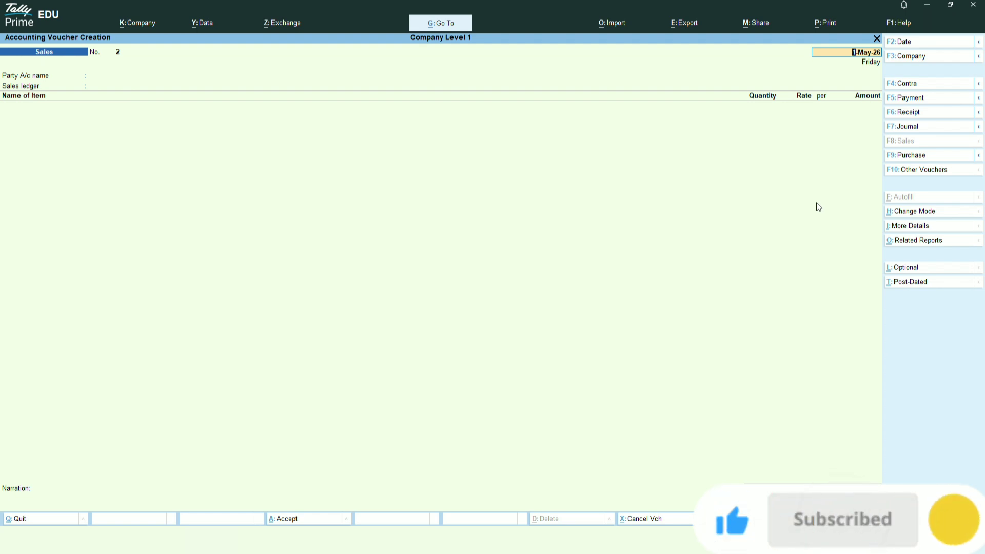
pyautogui.press('Escape')
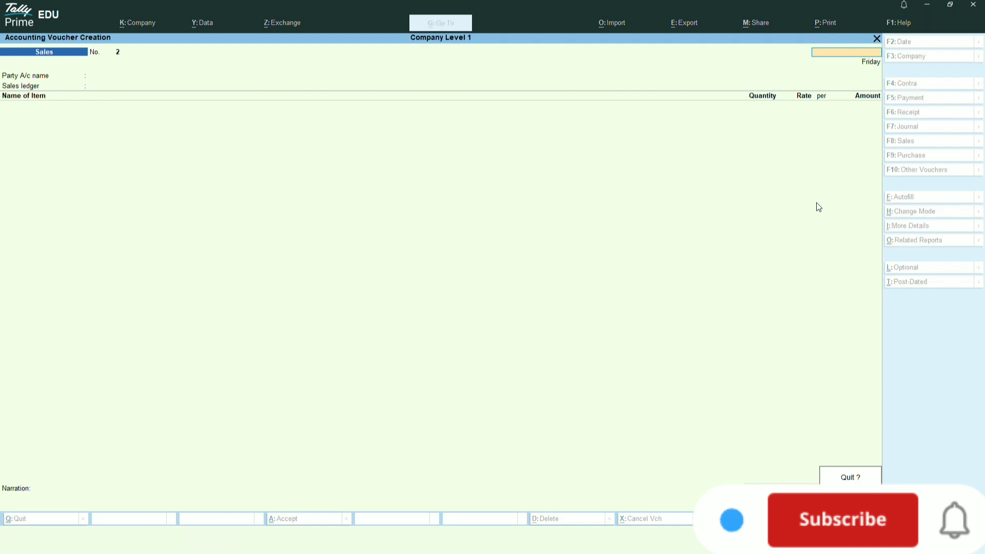
pyautogui.press('Return')
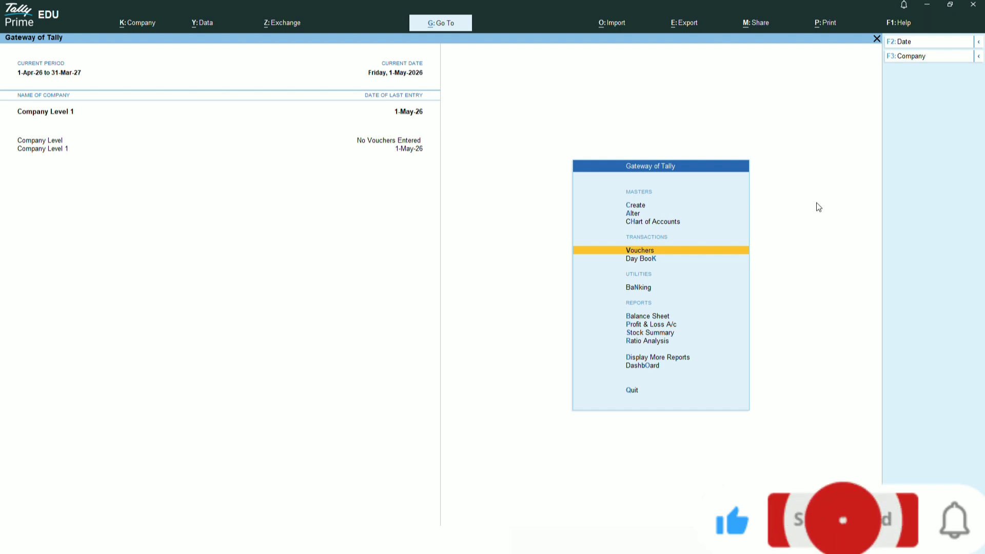
# - Start another sales voucher with the same date and create a ledger under Sundry Debtors with the customer's name
pyautogui.press('Return')
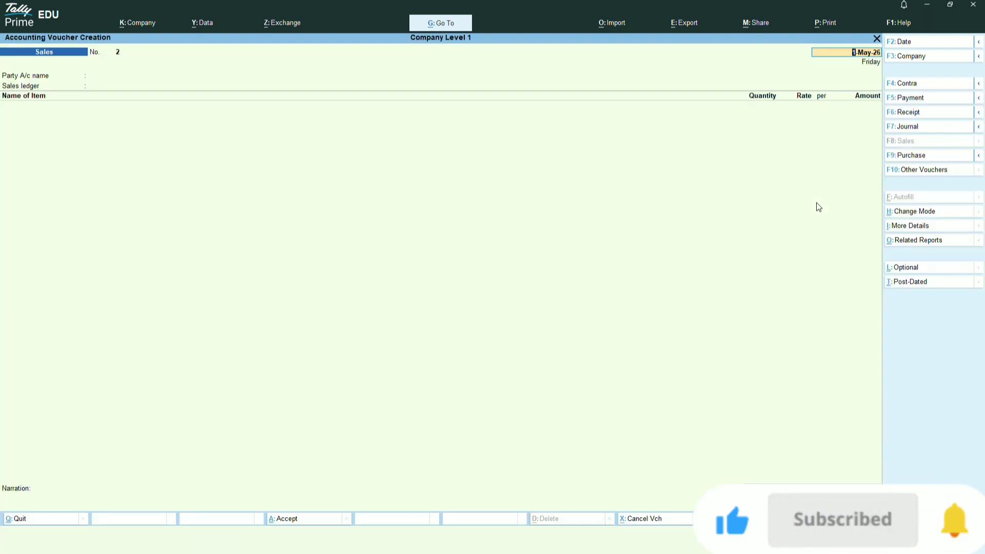
pyautogui.press('Return')
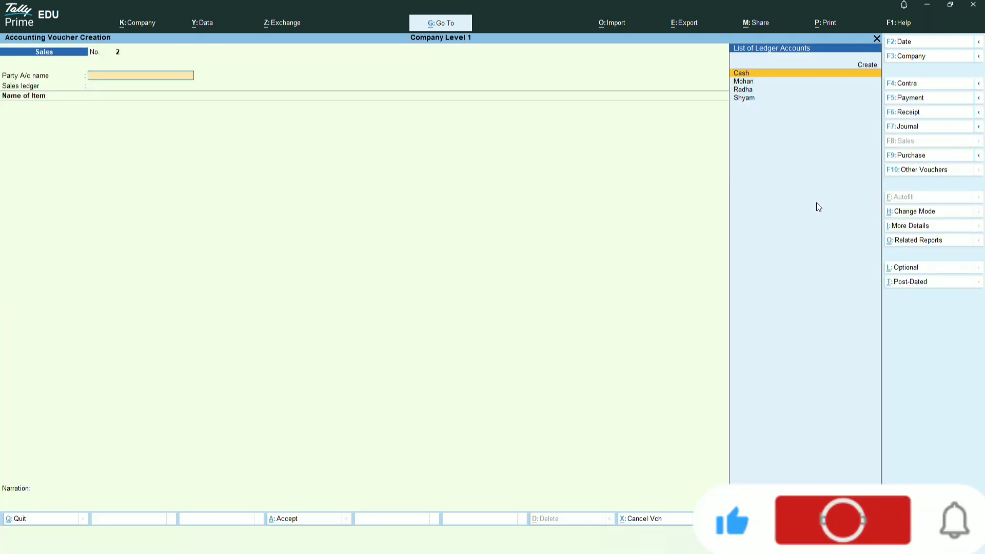
pyautogui.hotkey('alt', 'c')
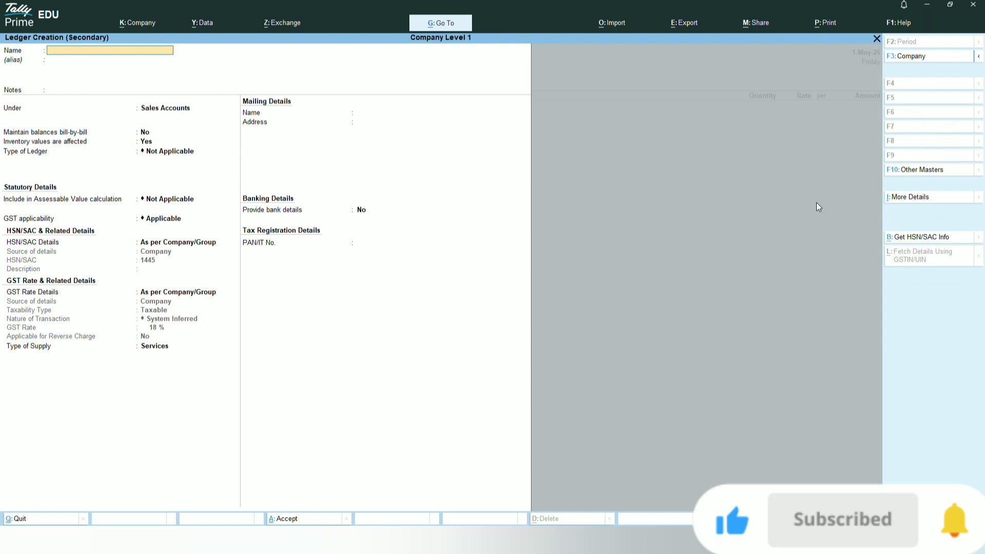
pyautogui.write('Ram')
pyautogui.press('Return')
pyautogui.press('Return')
pyautogui.press('Return')
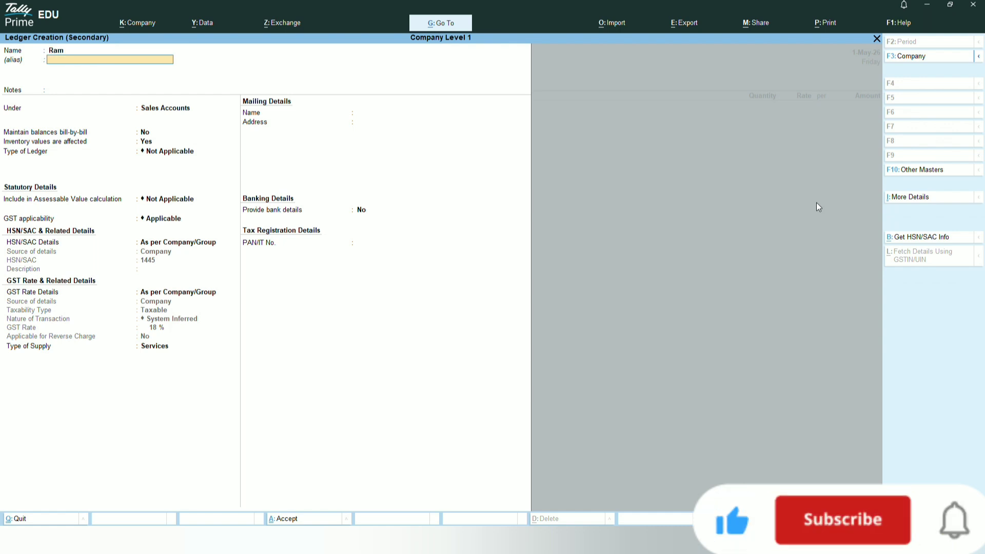
pyautogui.write('Deb')
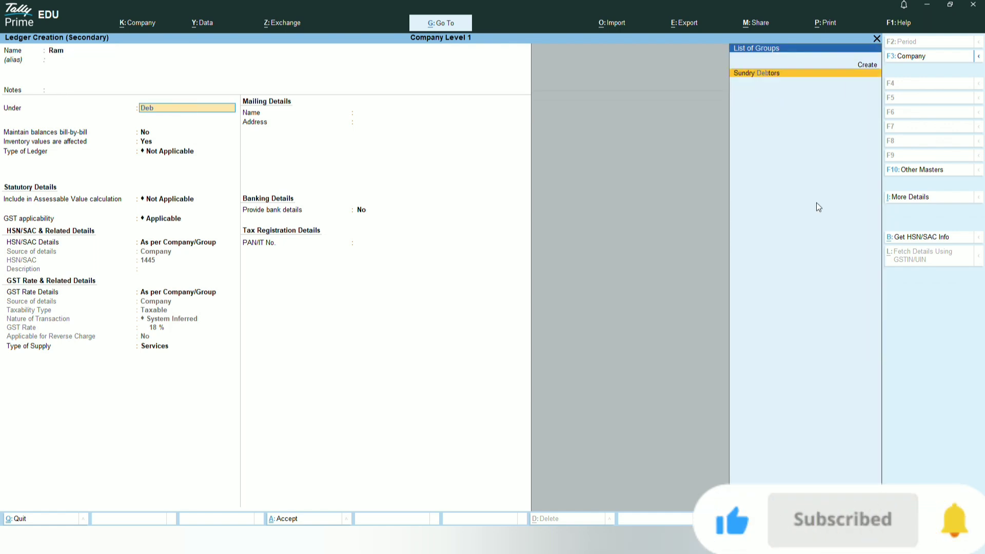
pyautogui.press('Return')
# - Keep the bill-by-bill, credit and mailing defaults for the party ledger and set its state to Delhi
pyautogui.press('Return')
pyautogui.press('Return')
pyautogui.press('Return')
pyautogui.press('Return')
pyautogui.press('Return')
pyautogui.press('Return')
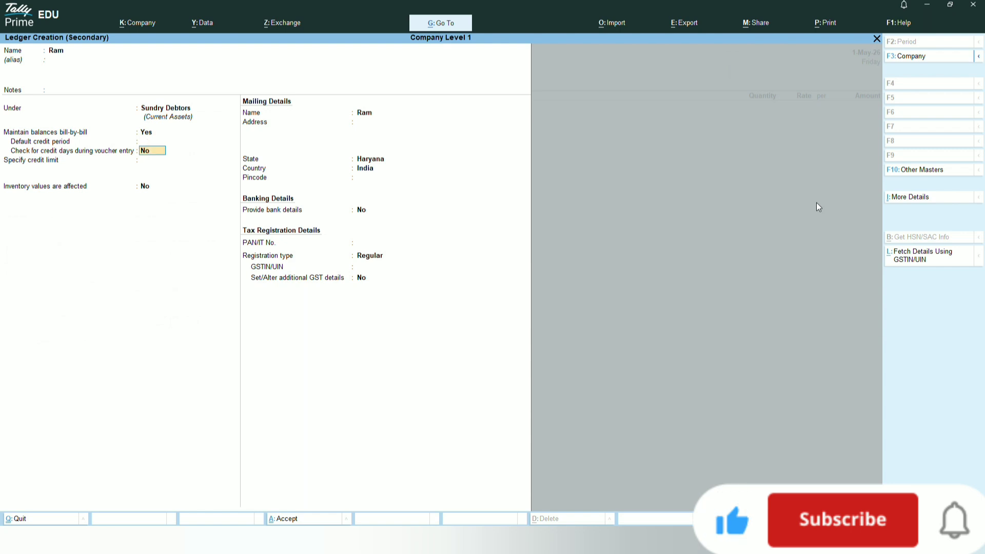
pyautogui.write('Delhi')
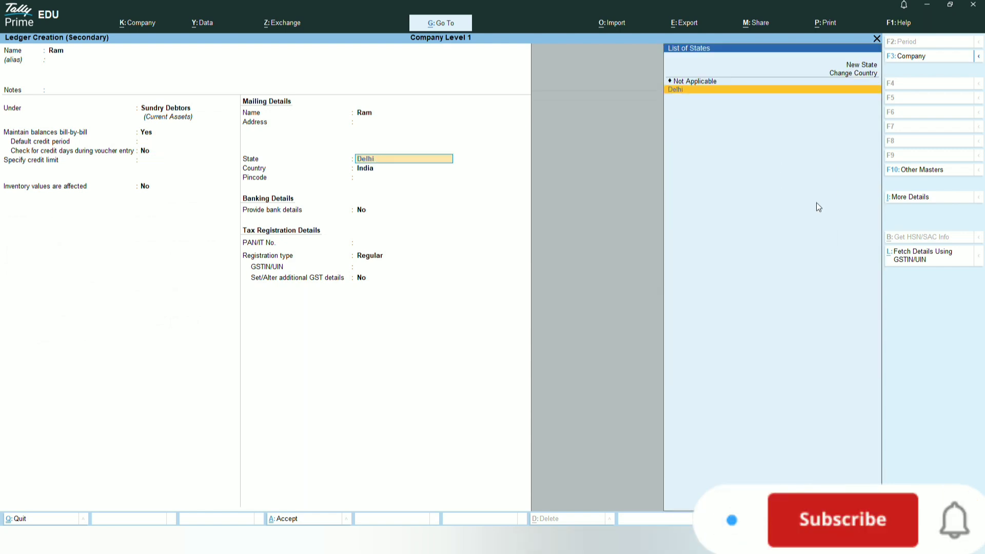
pyautogui.press('Return')
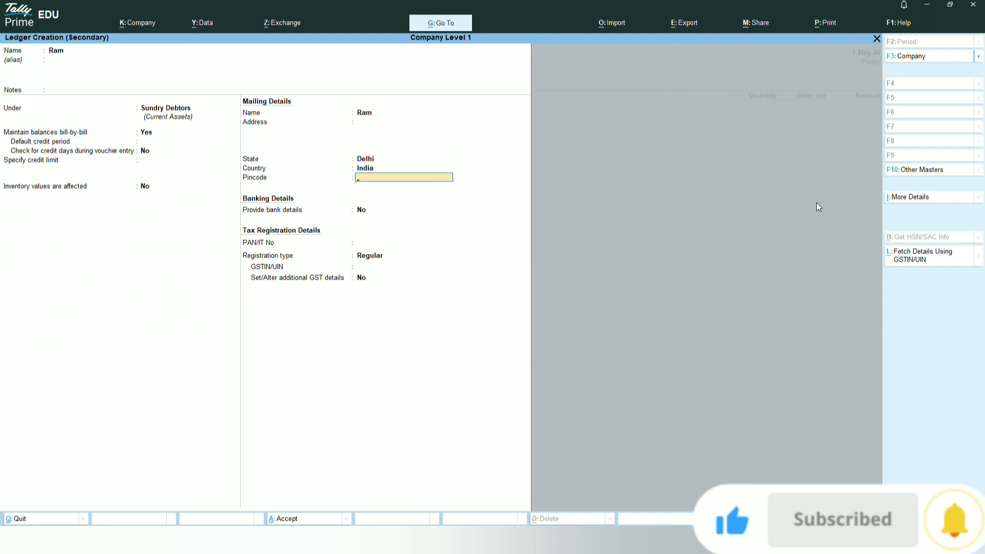
# - Keep the party's Regular registration type, enter its GSTIN/UIN, save the ledger, and accept the party details in the voucher
pyautogui.press('Return')
pyautogui.press('Return')
pyautogui.press('Return')
pyautogui.press('Return')
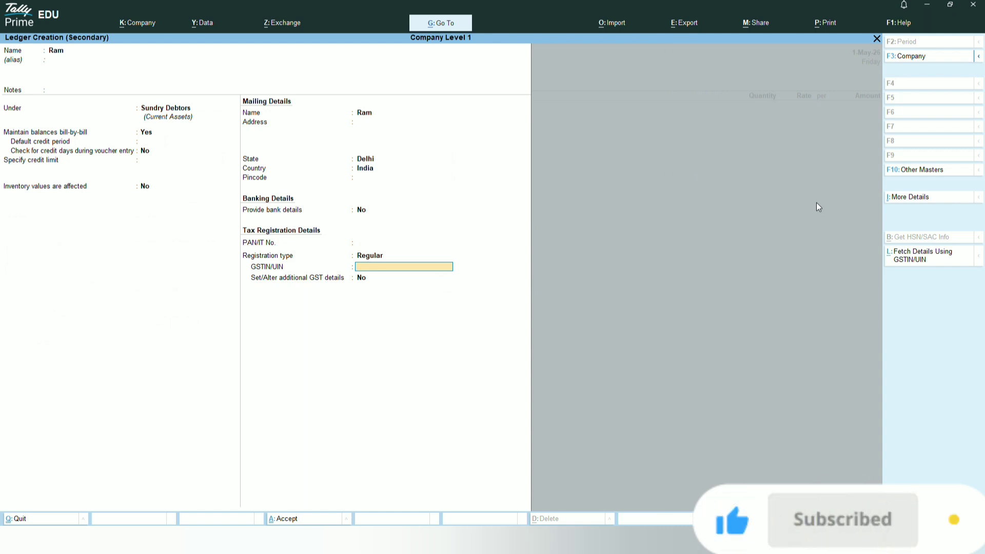
pyautogui.write('SKJHSFSDJHGOGSJ')
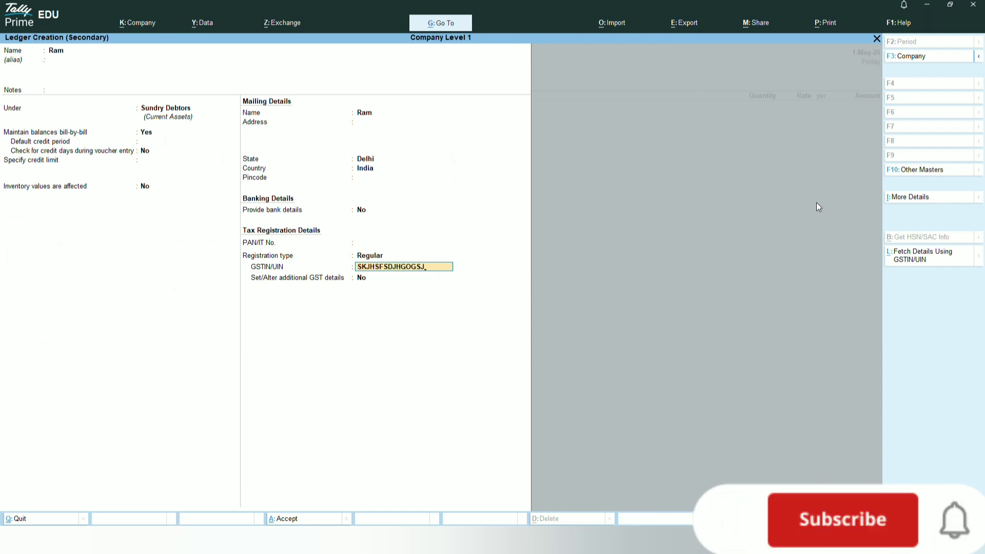
pyautogui.press('Return')
pyautogui.press('Return')
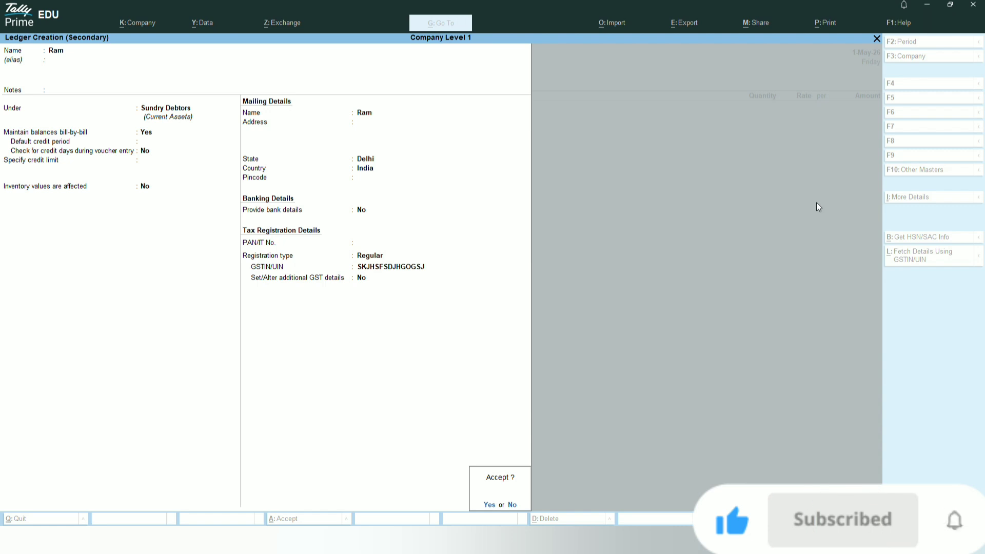
pyautogui.press('Return')
pyautogui.hotkey('ctrl', 'a')
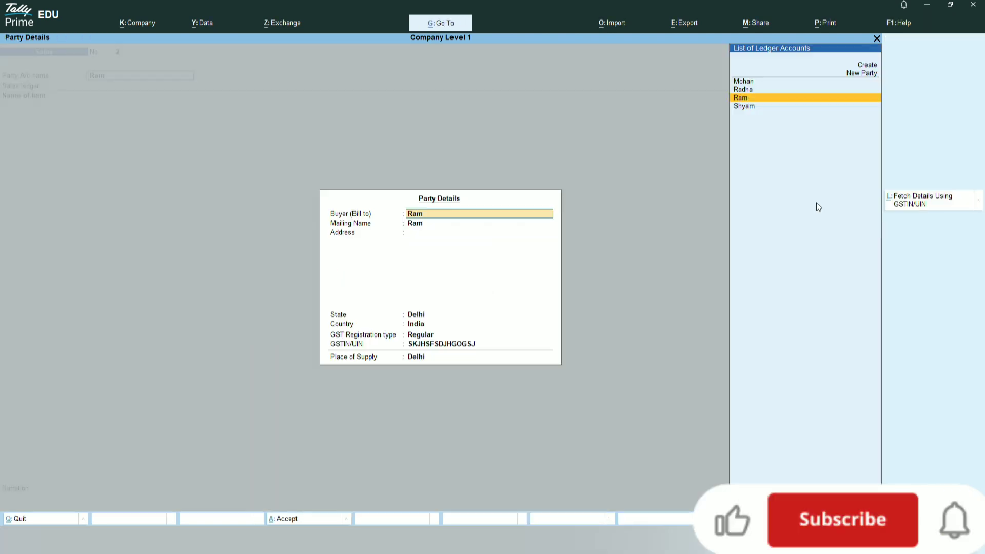
pyautogui.hotkey('ctrl', 'a')
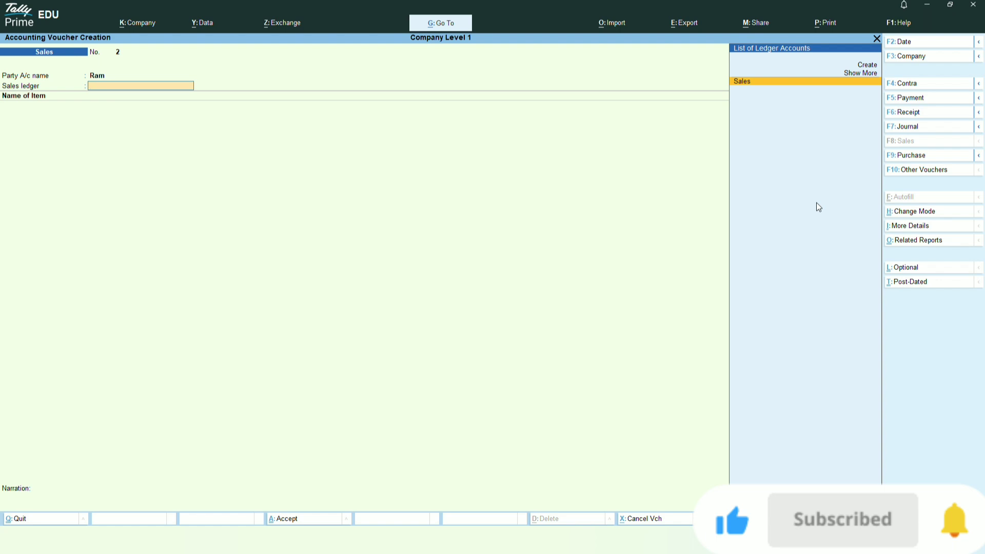
# - Choose the Sales ledger and add 80 nos of Samsung Tv at a rate of 80,000.00 per nos
pyautogui.press('Return')
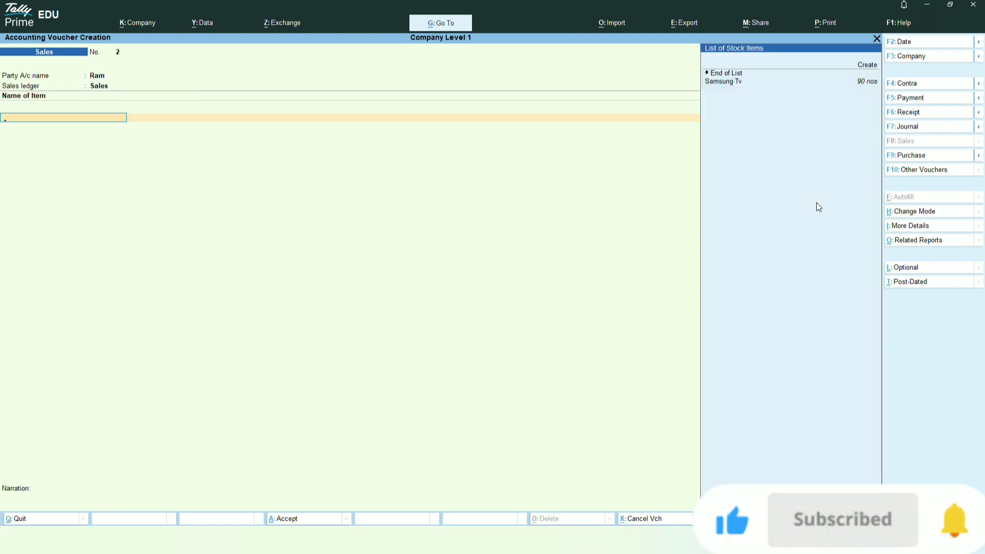
pyautogui.press('Down')
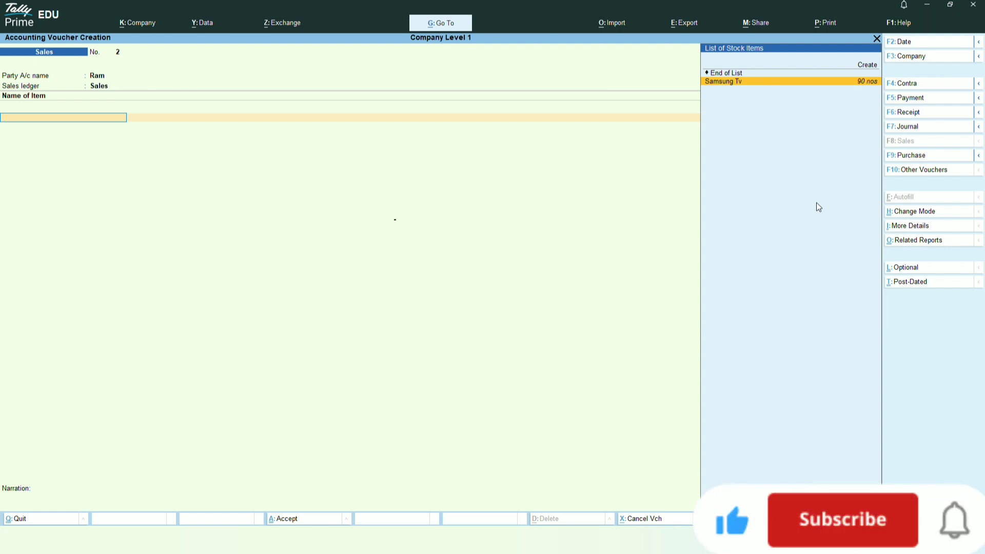
pyautogui.press('Return')
pyautogui.press('Return')
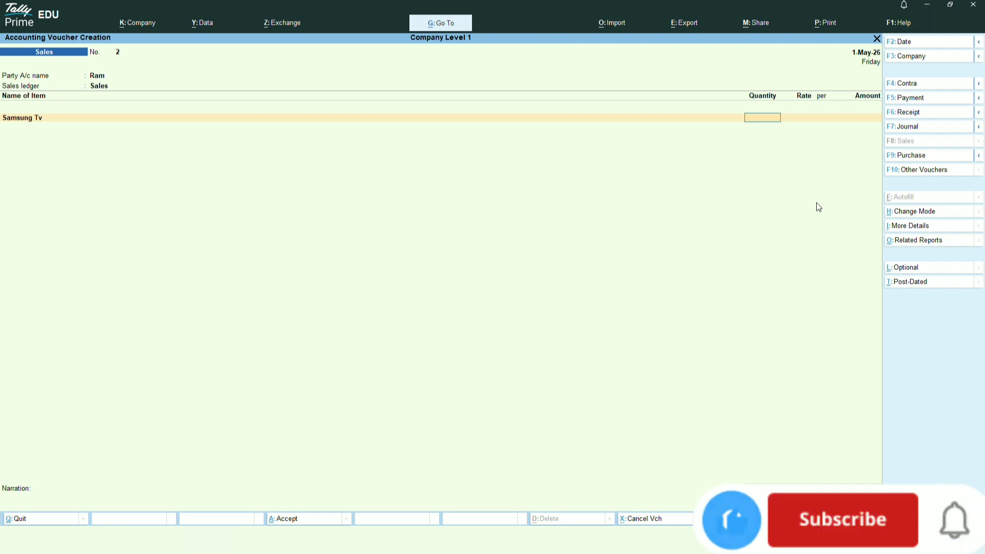
pyautogui.write('80 nos')
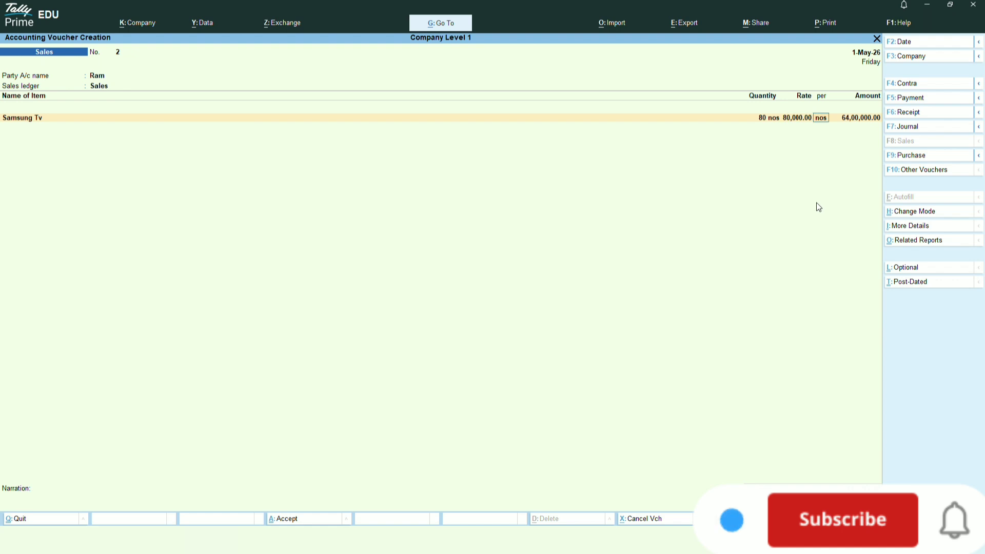
pyautogui.press('Return')
pyautogui.press('Return')
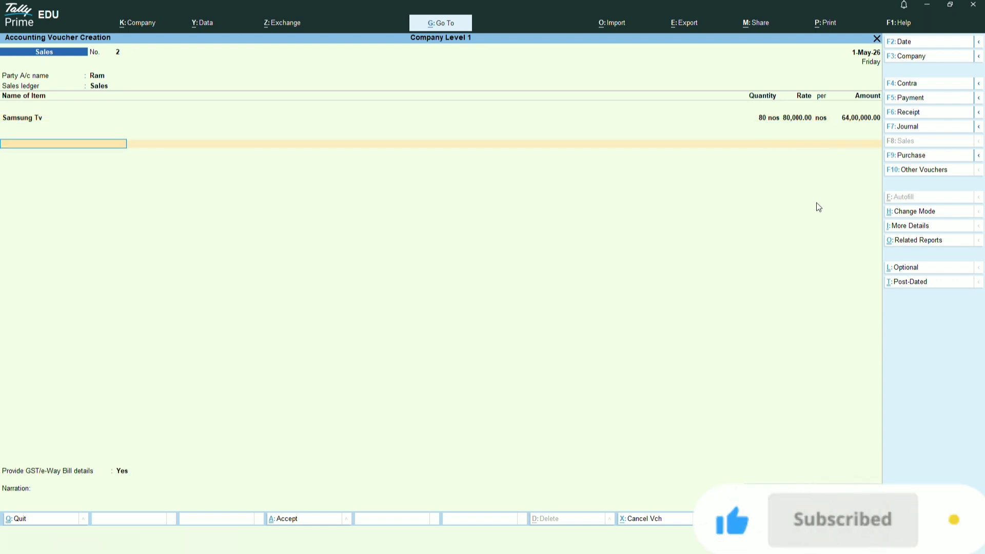
pyautogui.press('Return')
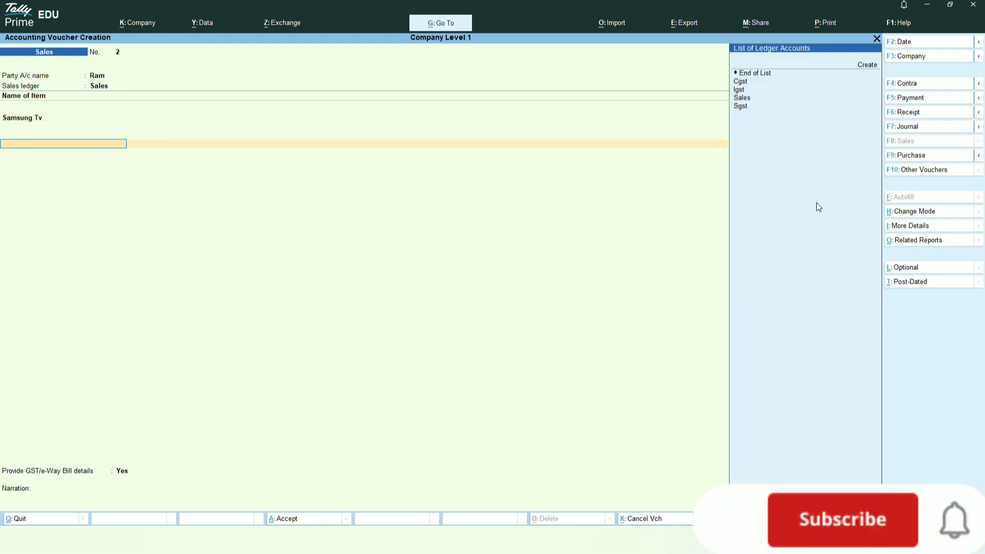
# - Add the Igst ledger below the stock item, leaving its description blank and accepting the calculated amount
pyautogui.press('Down')
pyautogui.press('Down')
pyautogui.press('Down')
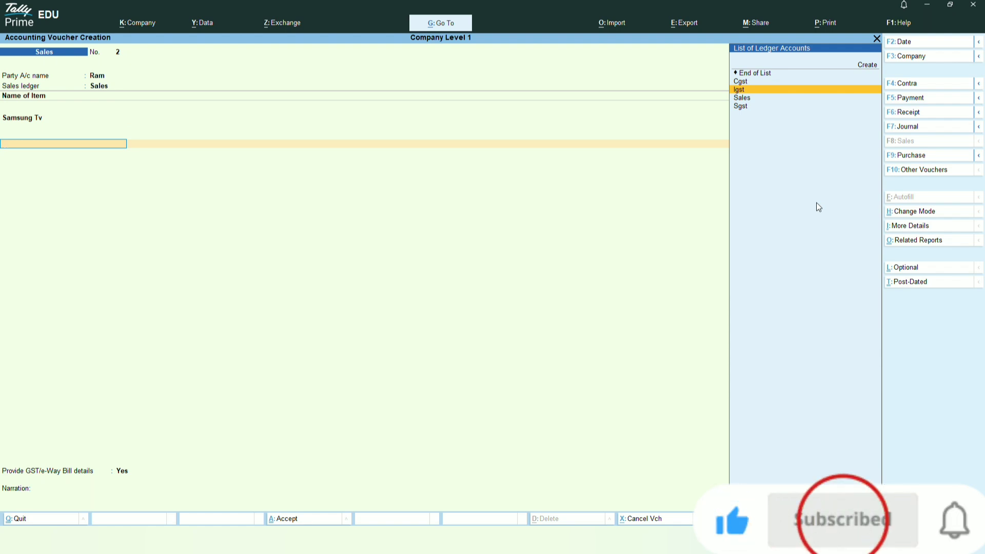
pyautogui.press('Return')
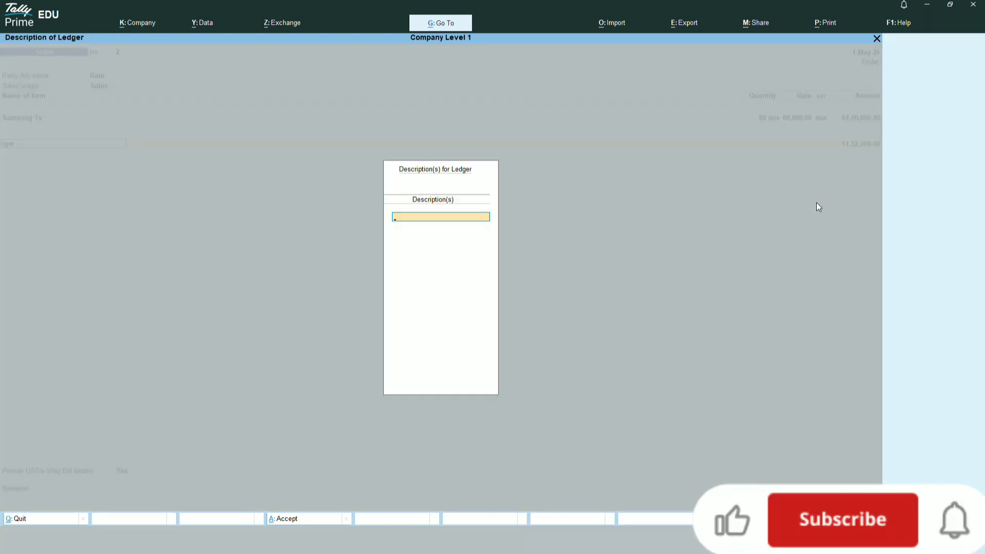
pyautogui.press('Return')
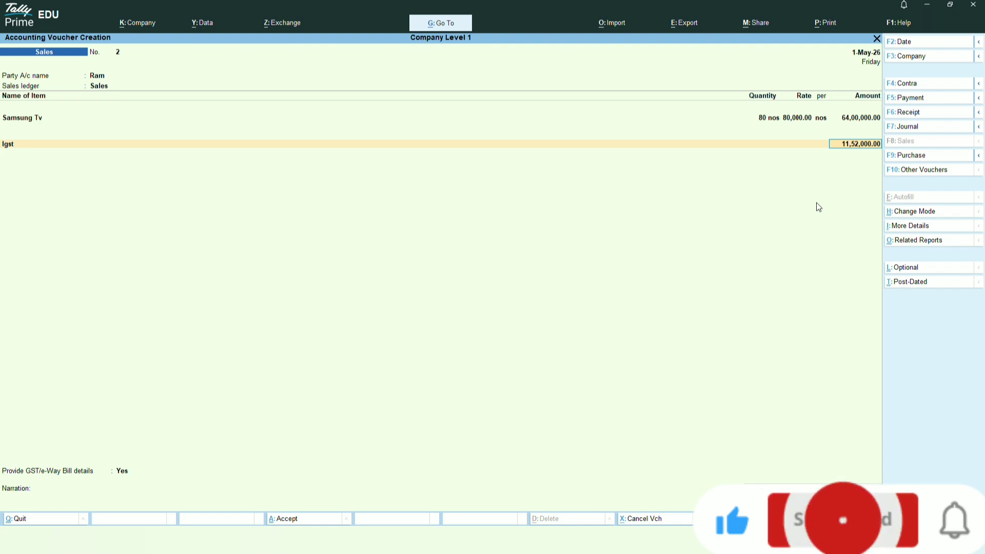
pyautogui.press('Return')
pyautogui.press('Return')
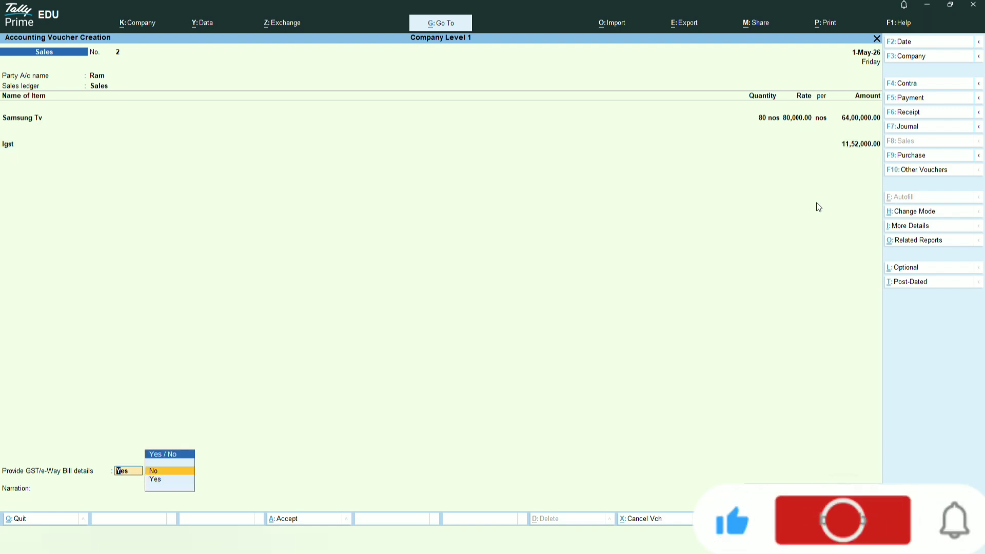
# - Return to the Igst amount and examine the voucher's detailed GST tax analysis, then close it
pyautogui.press('BackSpace')
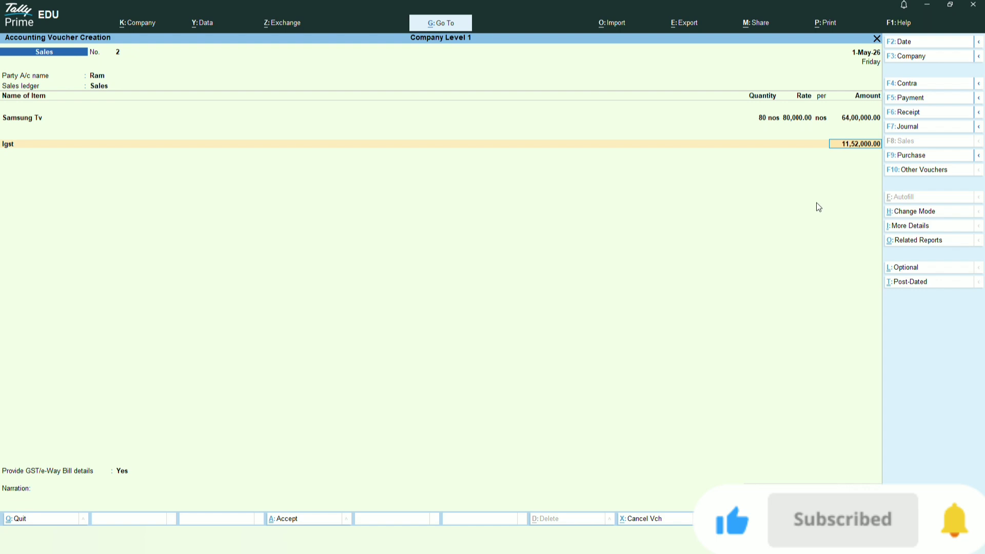
pyautogui.hotkey('alt', 'a')
pyautogui.hotkey('alt', 'F5')
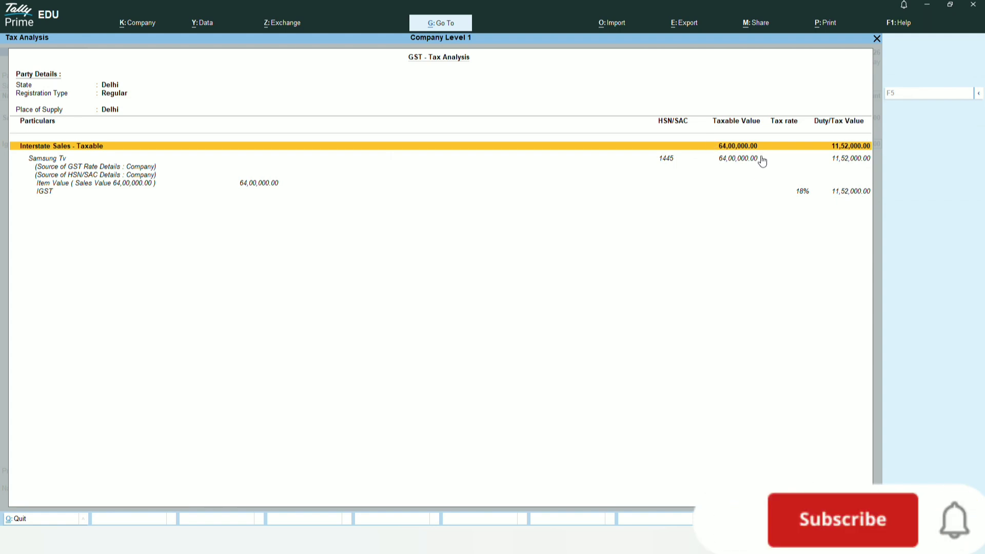
pyautogui.press('Escape')
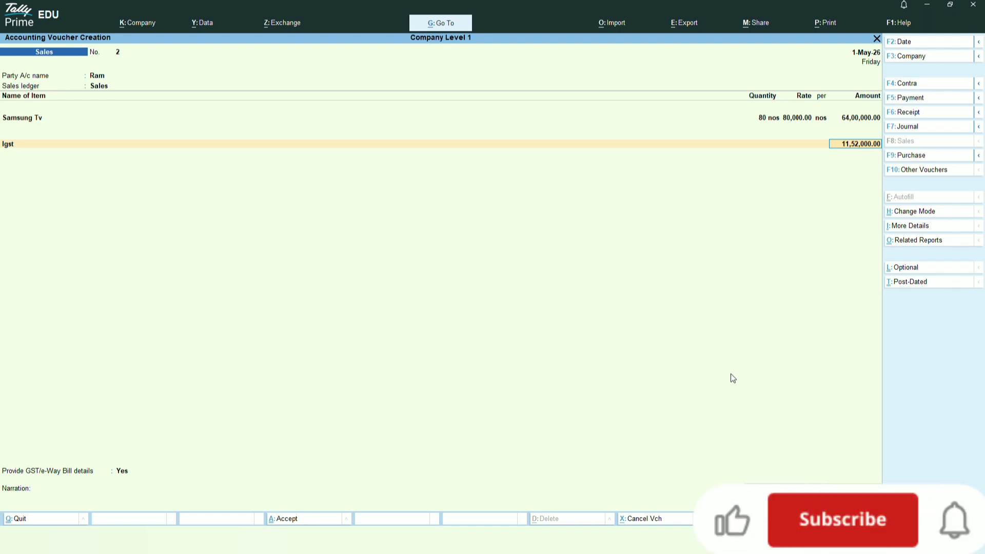
# - Preview the voucher's Tax Invoice for printing and zoom in to examine its GST details
pyautogui.hotkey('alt', 'p')
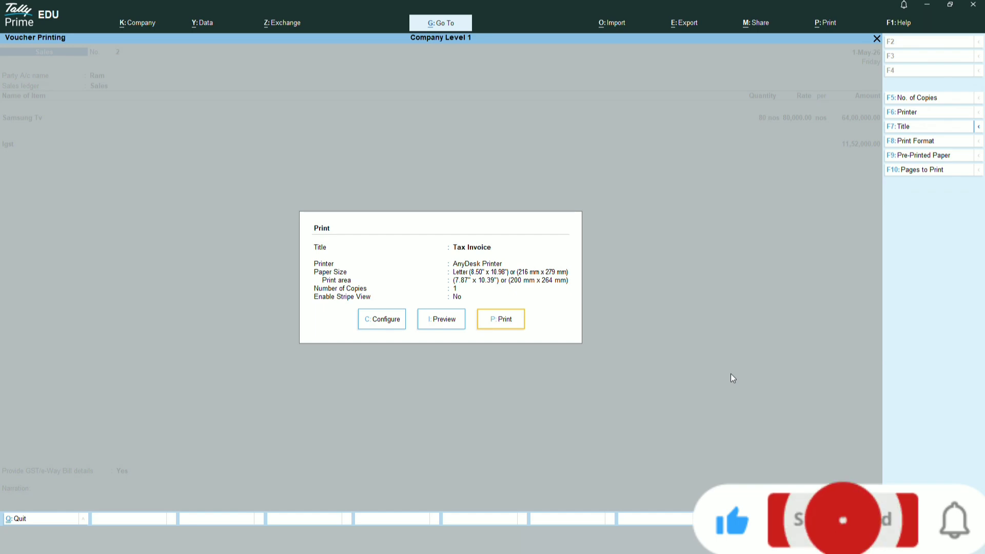
pyautogui.press('Left')
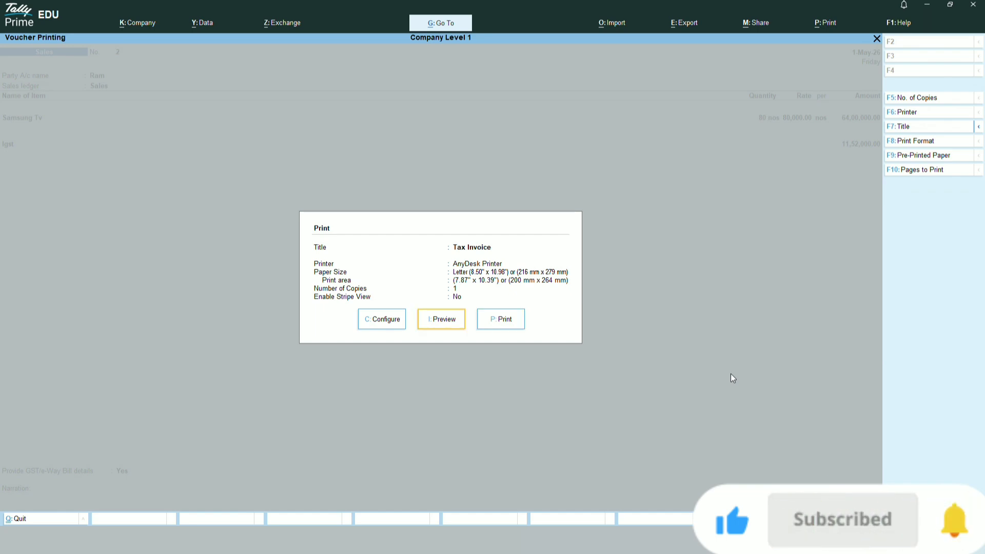
pyautogui.press('Return')
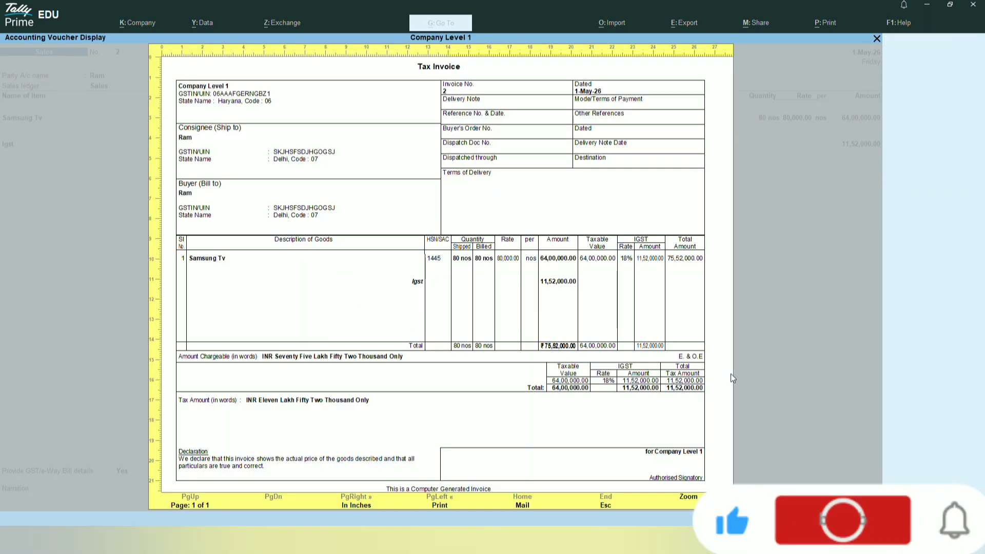
pyautogui.hotkey('alt', 'z')
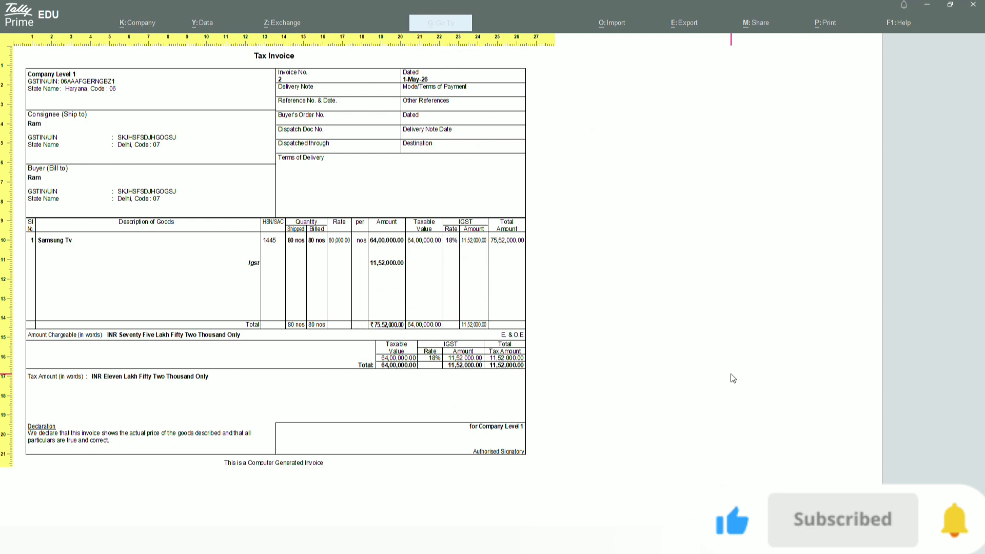